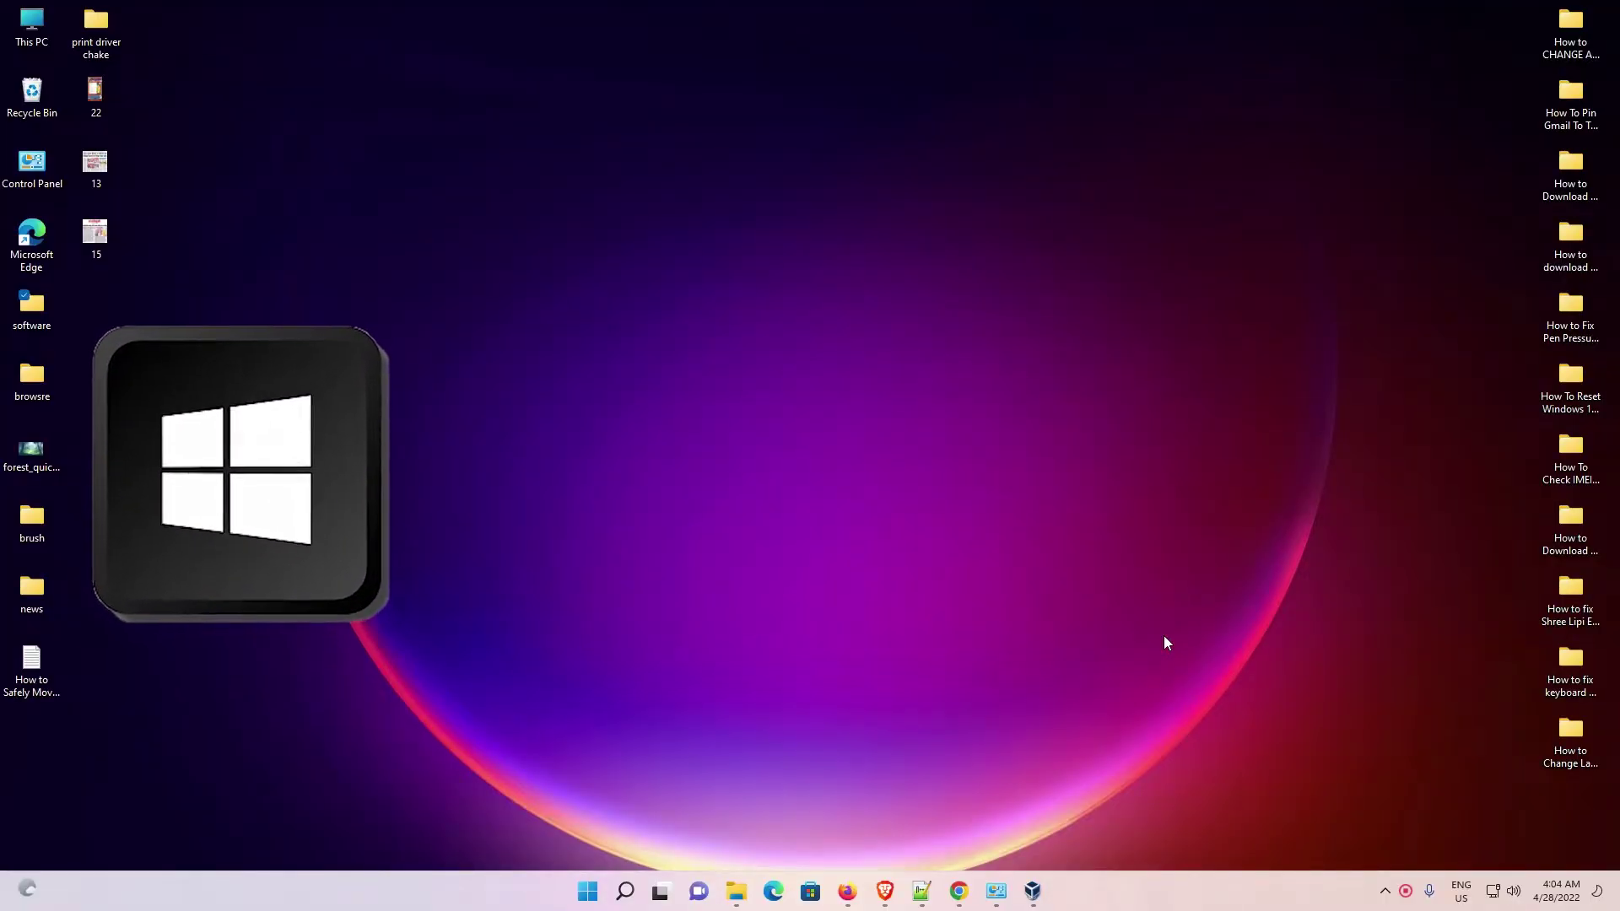
Step: Open the Windows Start menu
key("super")
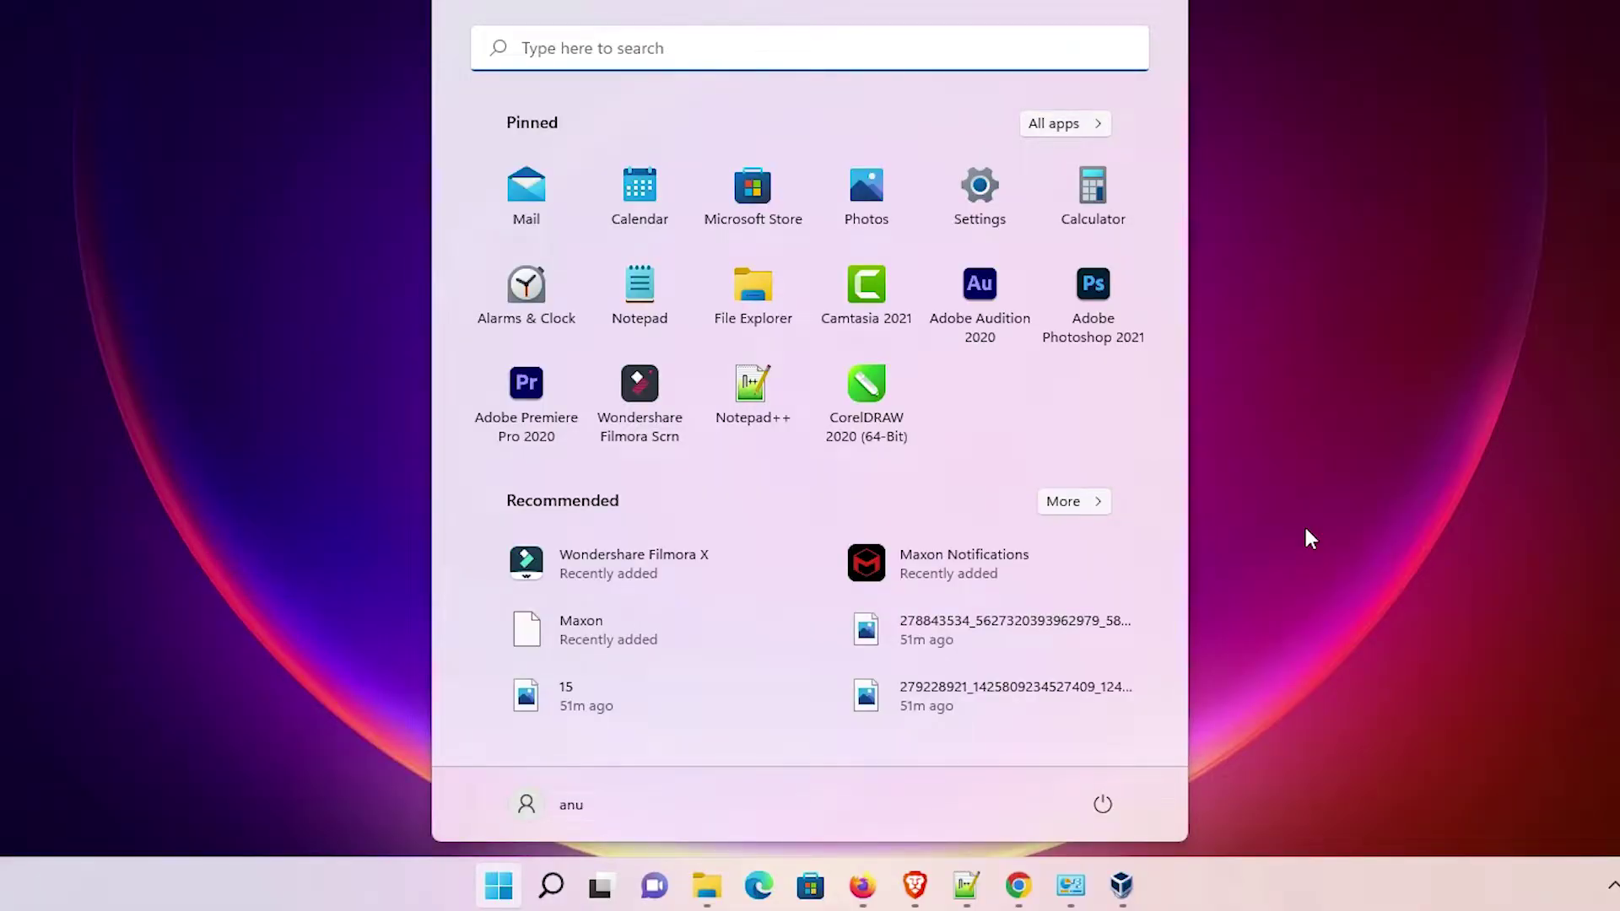
Step: Search 'de' in Start and launch Device Manager
type("de")
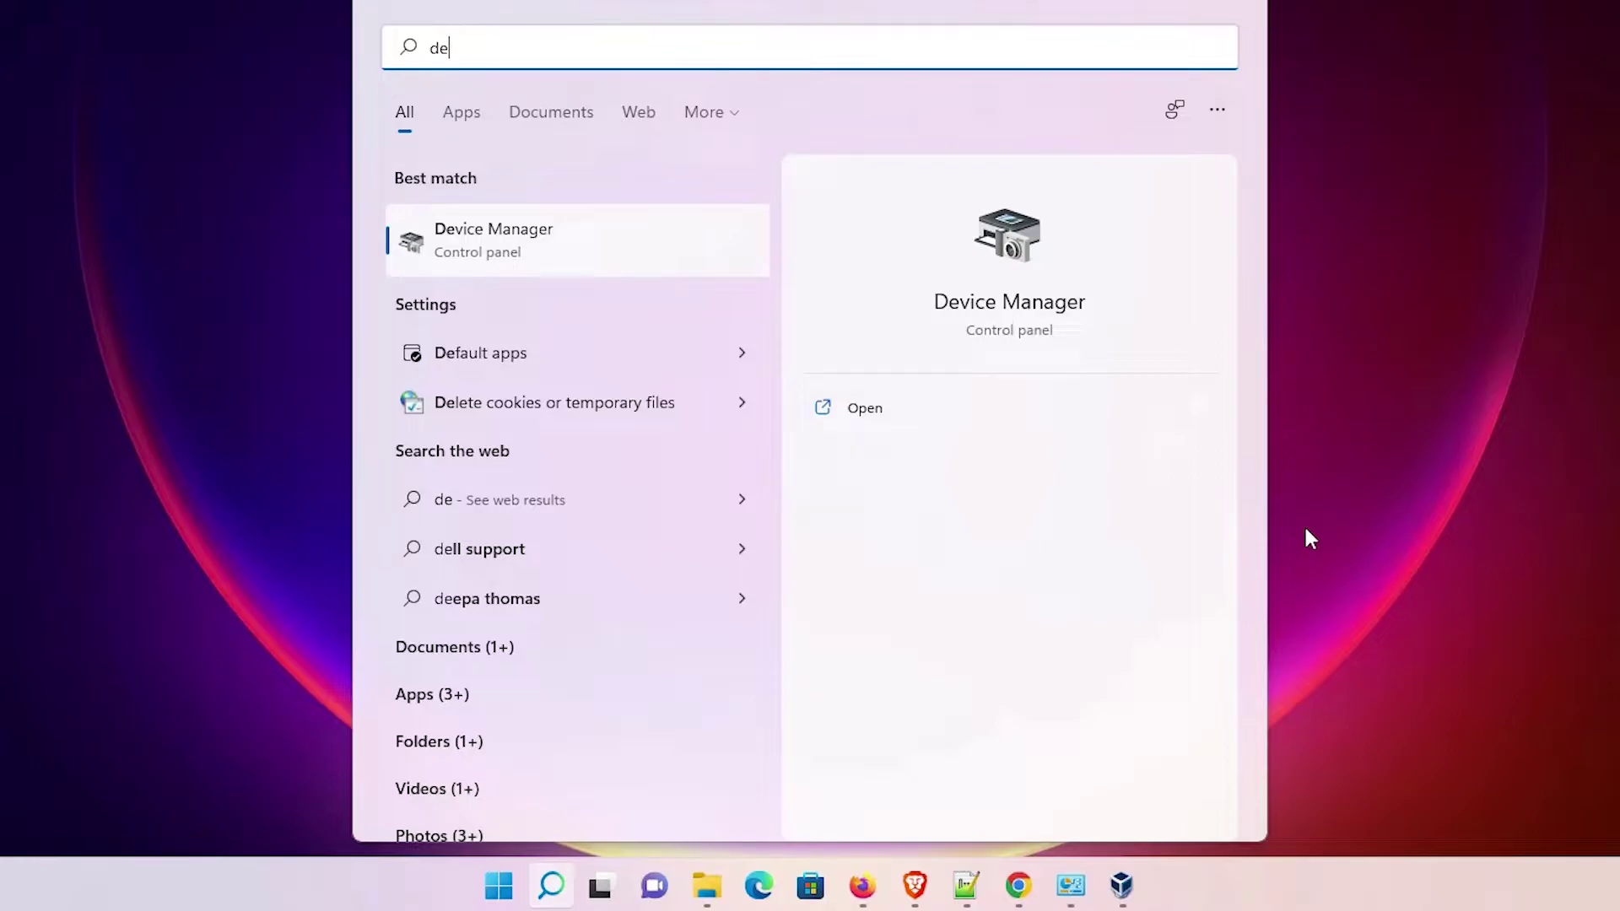
key("Return")
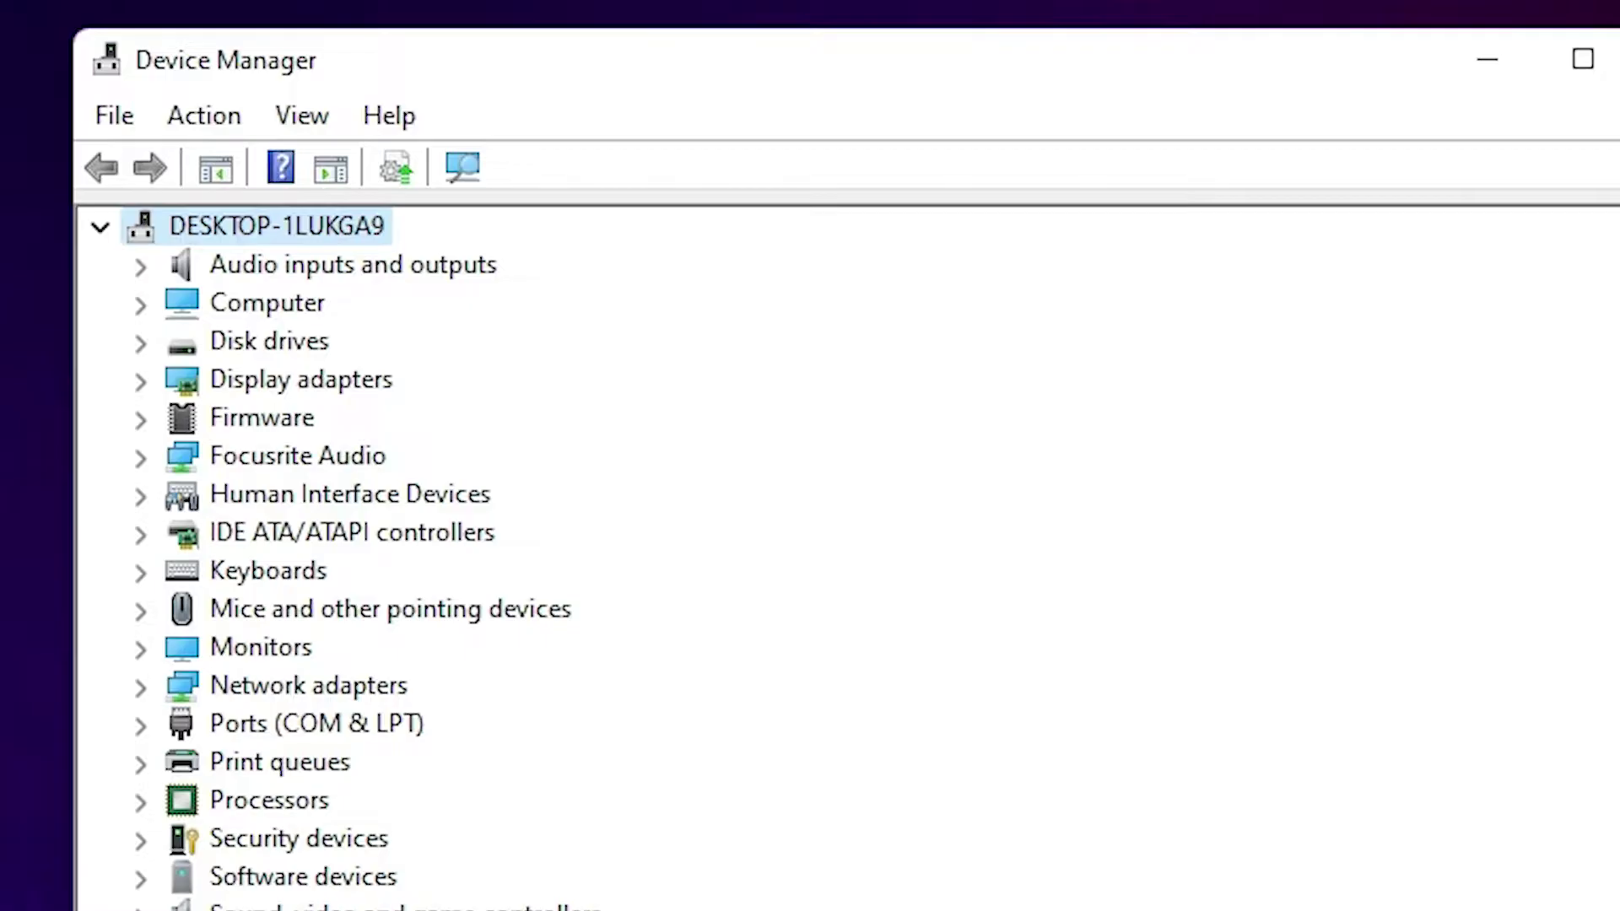
Step: Expand the Mice and other pointing devices category
left_click(352, 264)
key("Down")
key("Down")
key("Down")
key("Down")
key("Down")
key("Down")
key("Down")
key("Down")
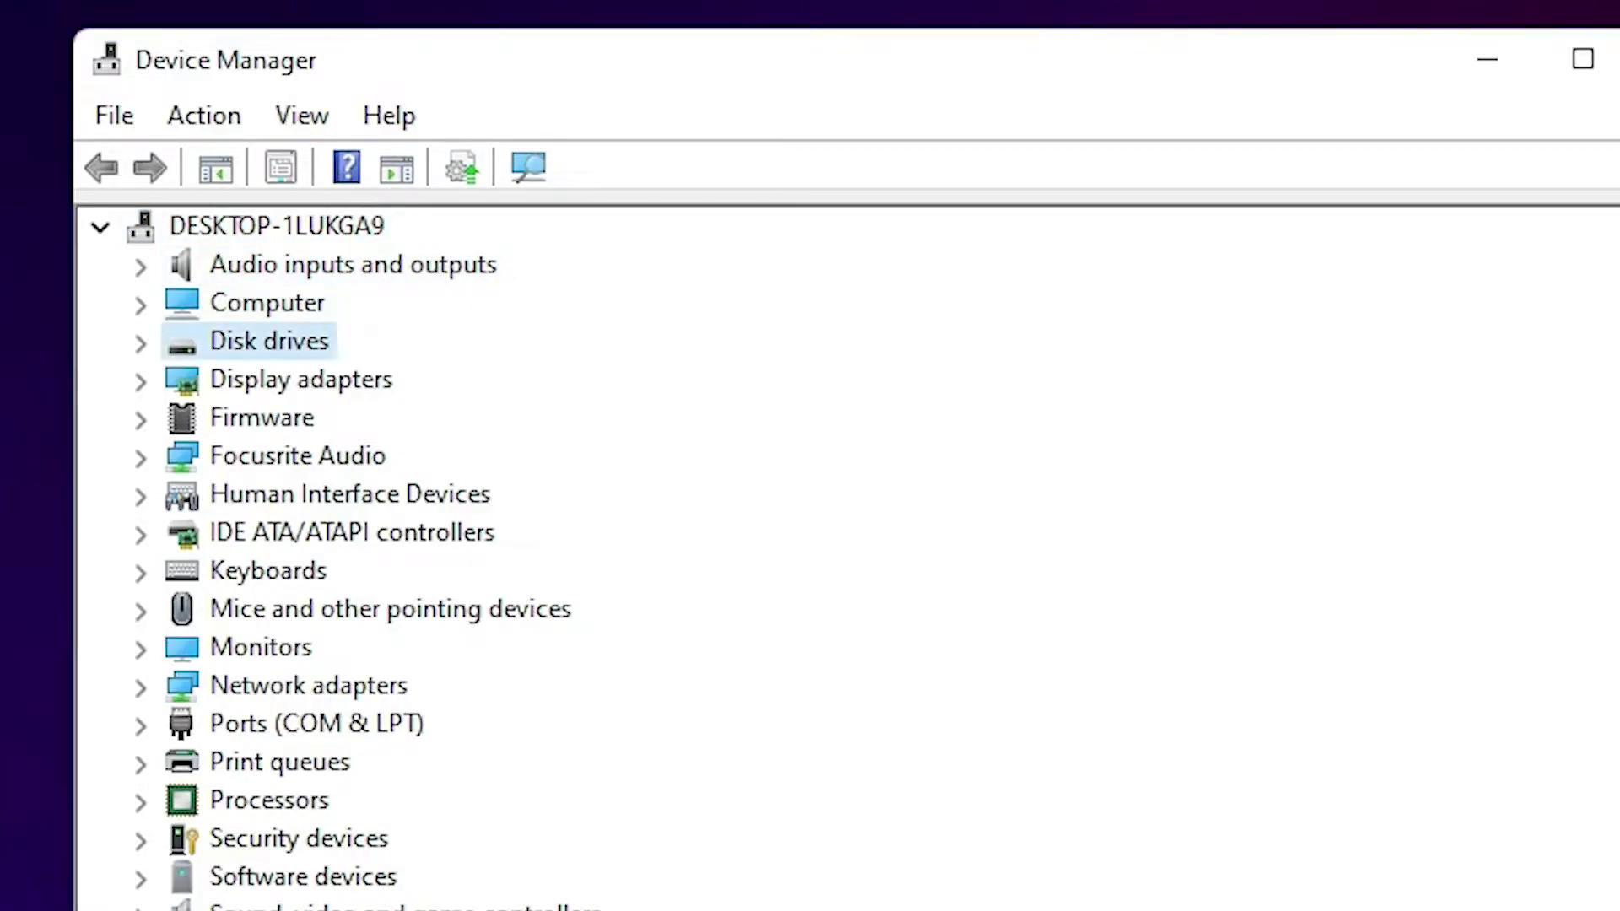
key("Down")
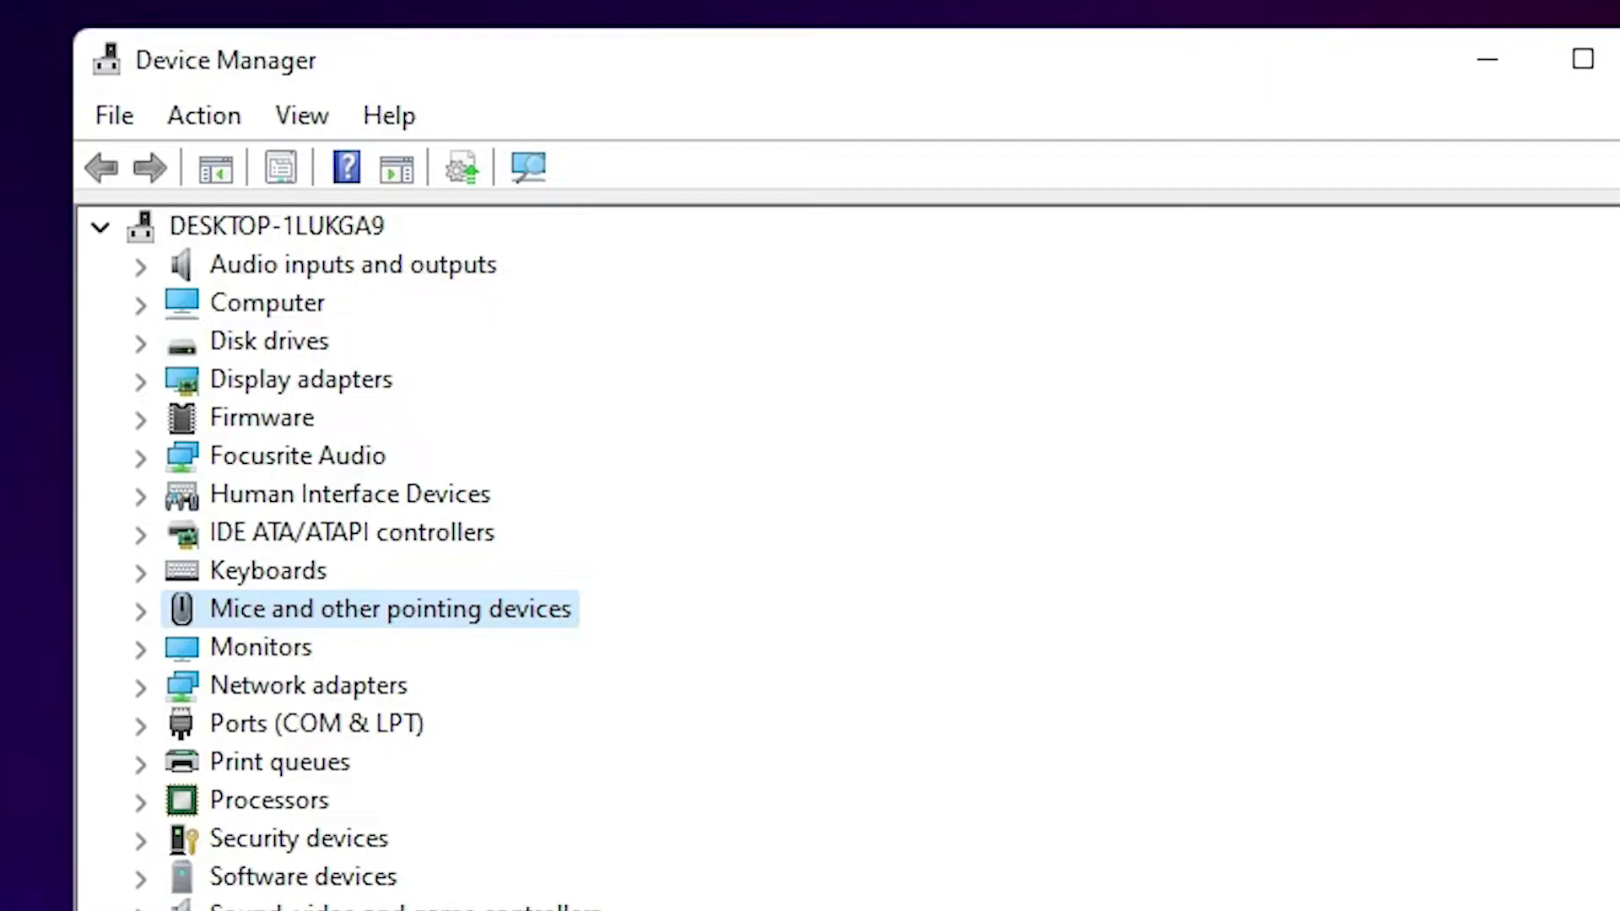
key("Right")
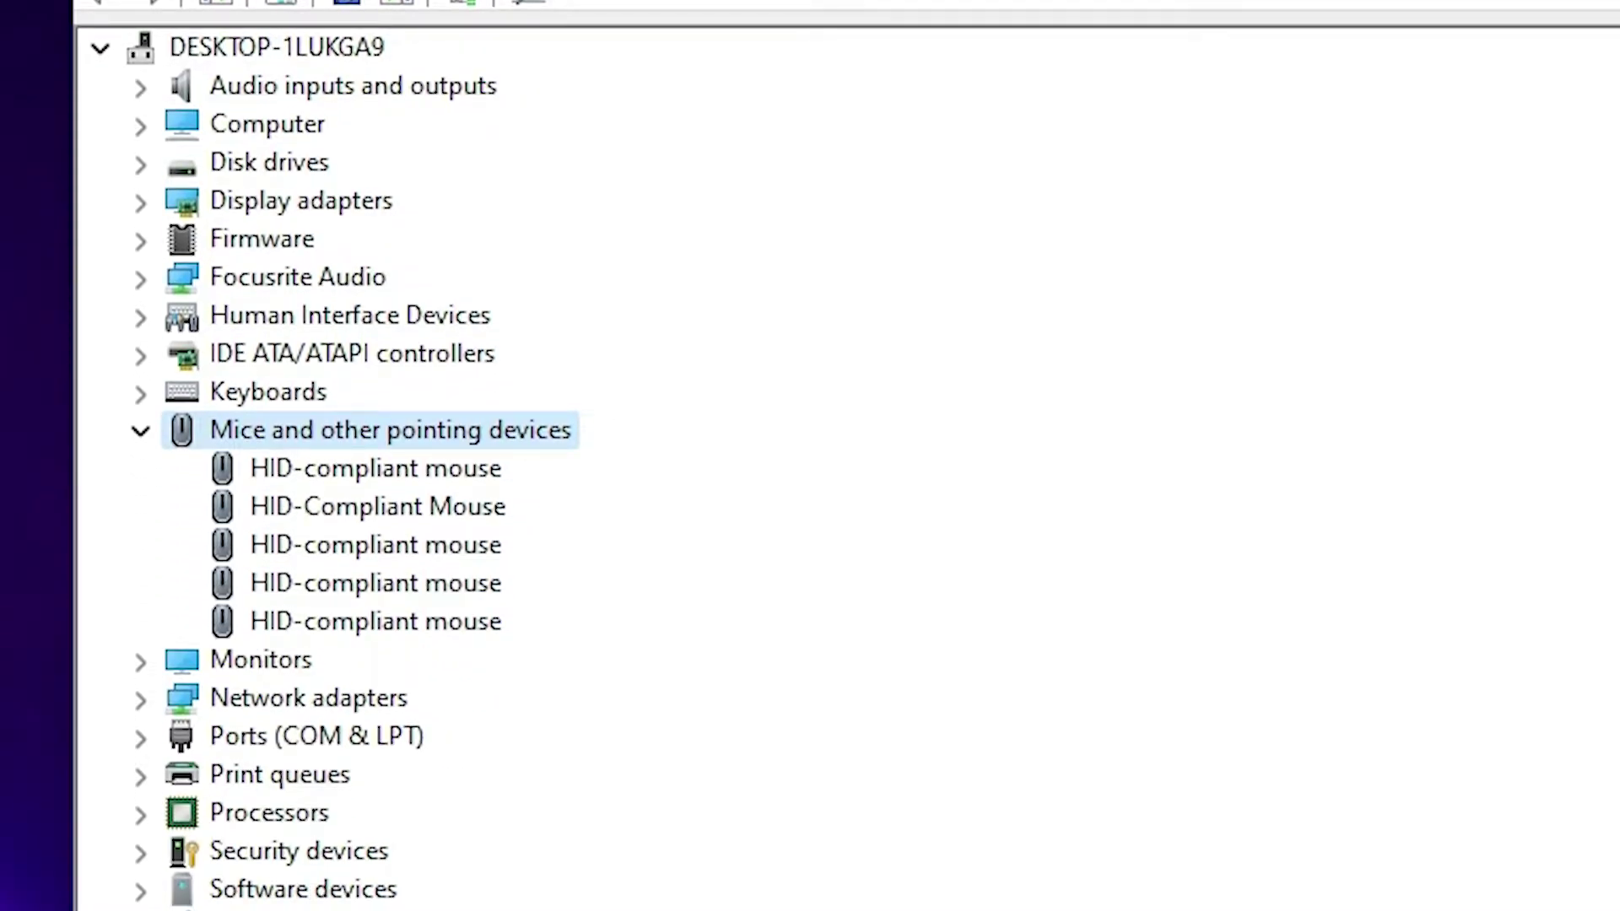
Step: Look through the five HID-compliant mouse entries and settle on the first one
left_click(376, 469)
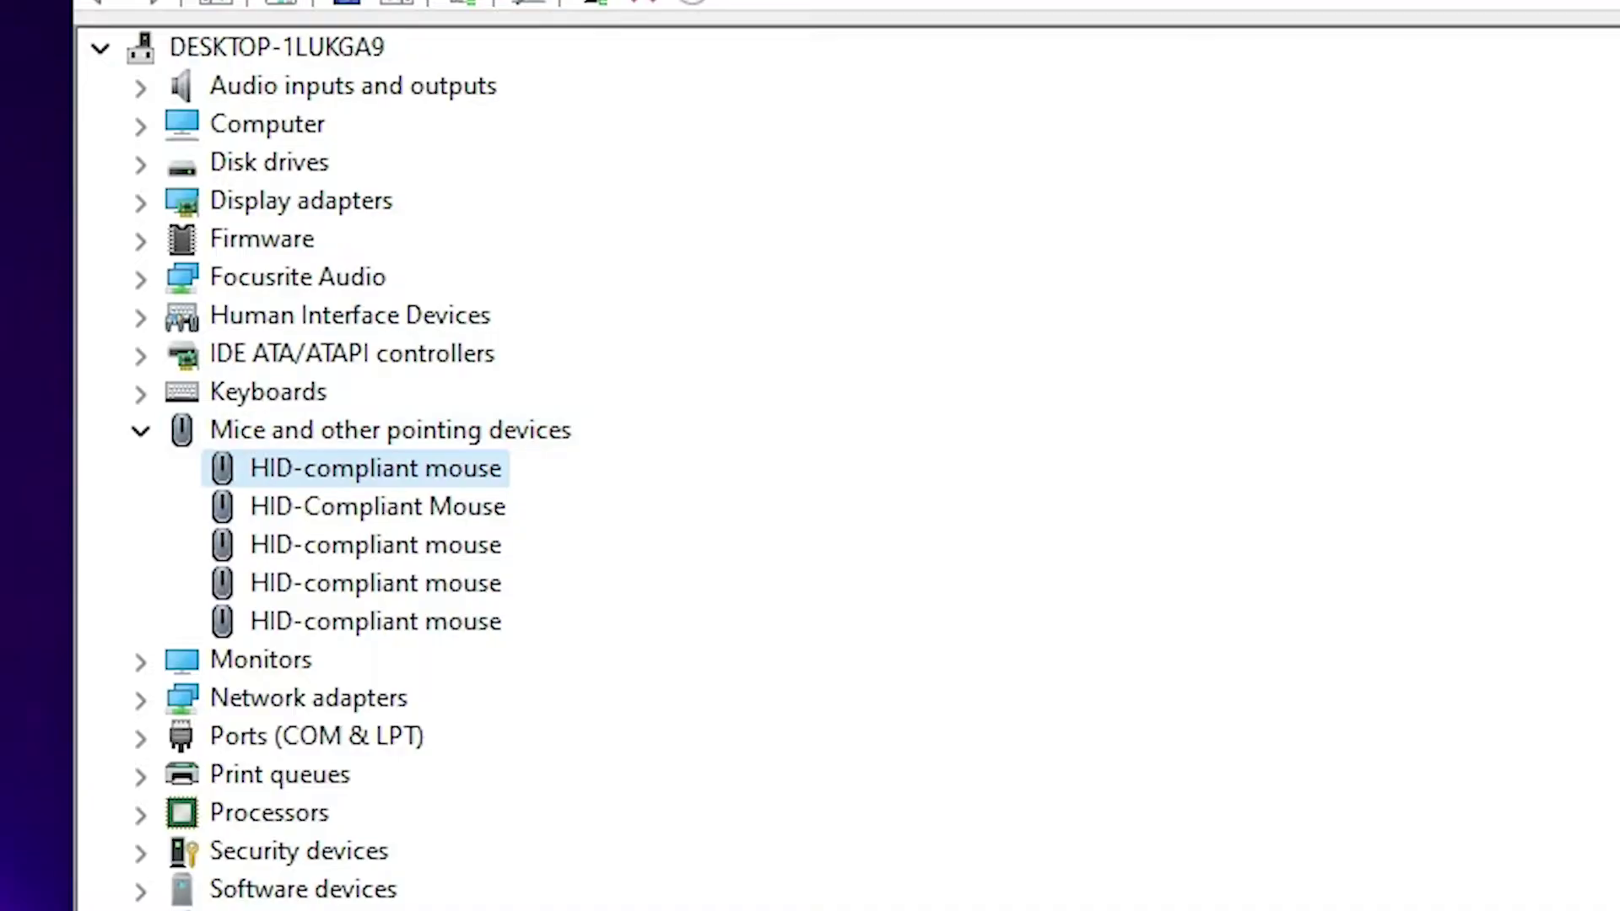
left_click(375, 506)
left_click(375, 468)
left_click(375, 544)
left_click(376, 506)
left_click(376, 468)
left_click(376, 506)
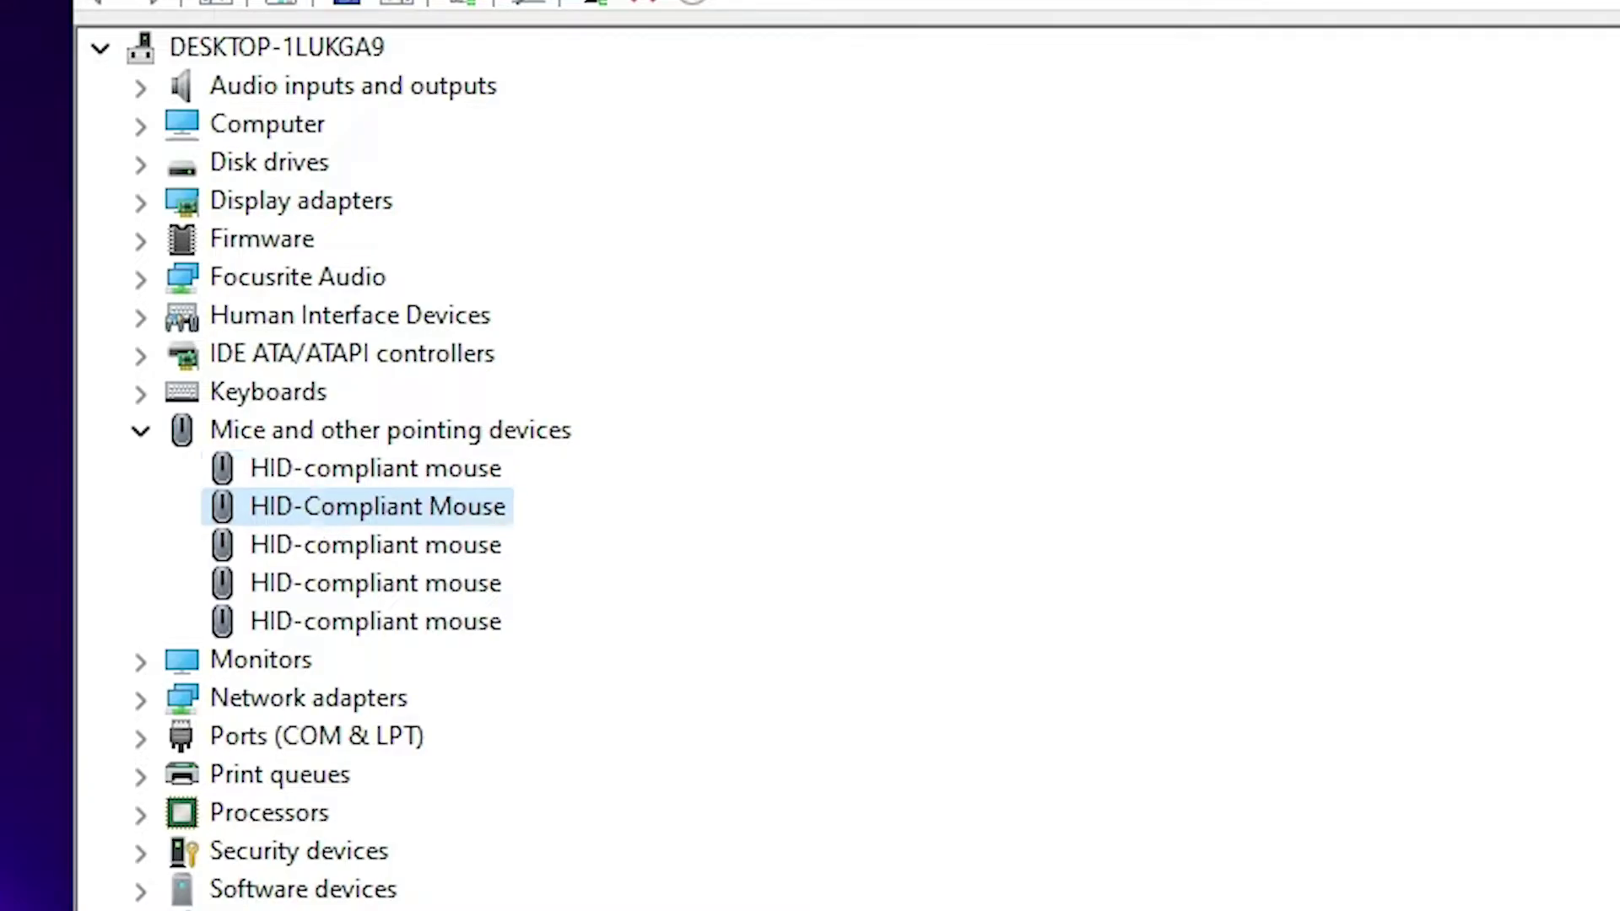
left_click(375, 469)
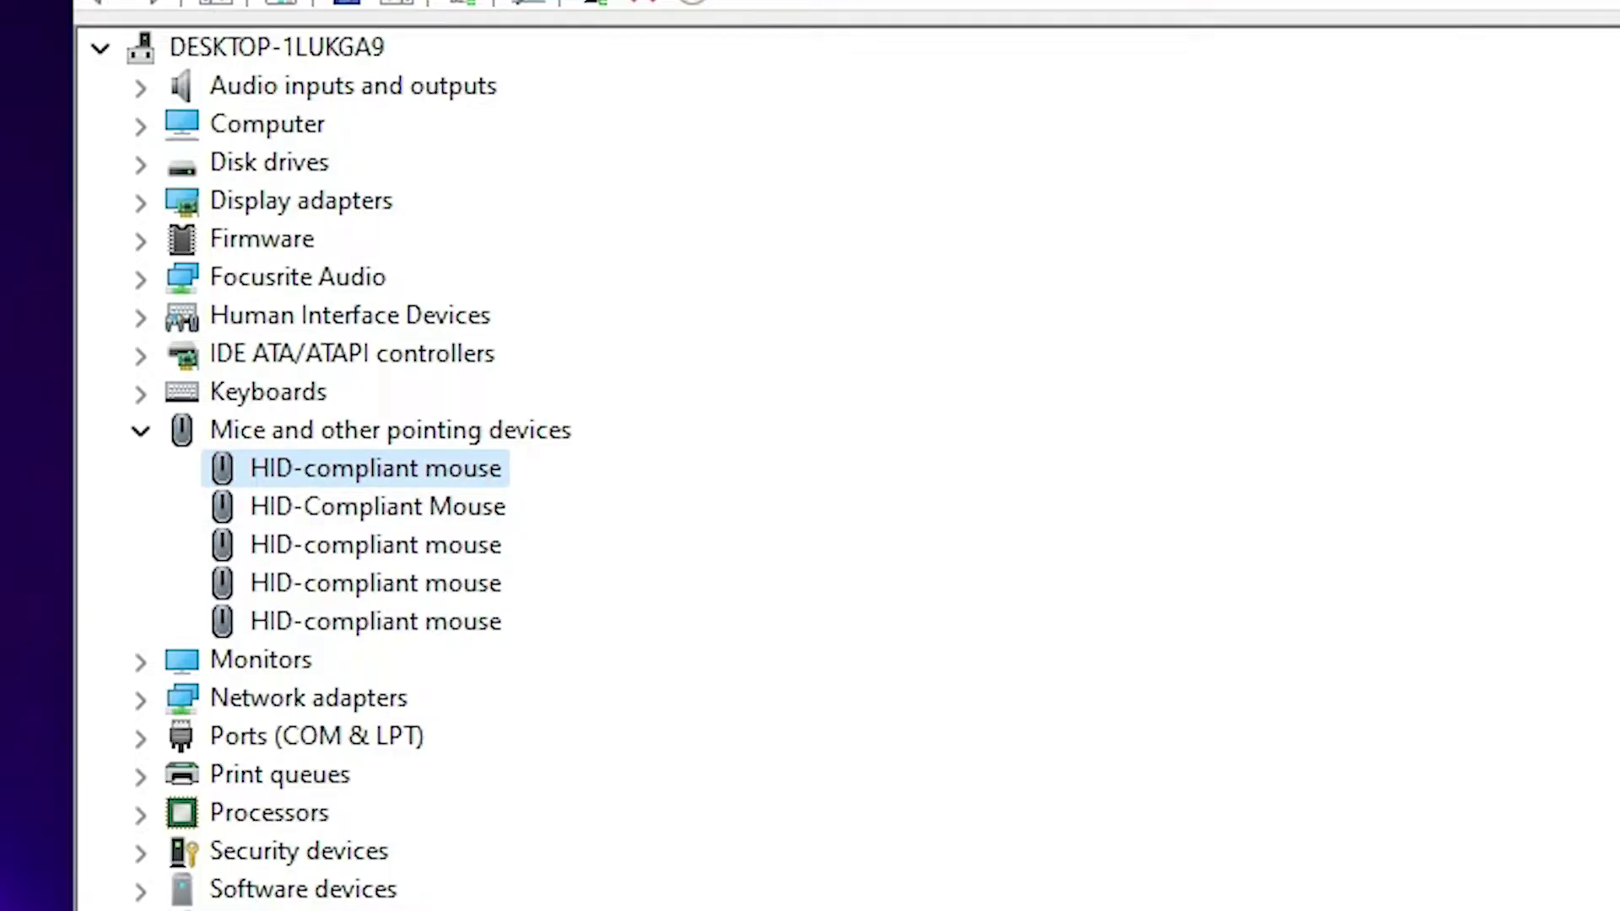
Step: Request uninstalling the HID-compliant mouse from its Properties Driver tab, then return to Start
key("Return")
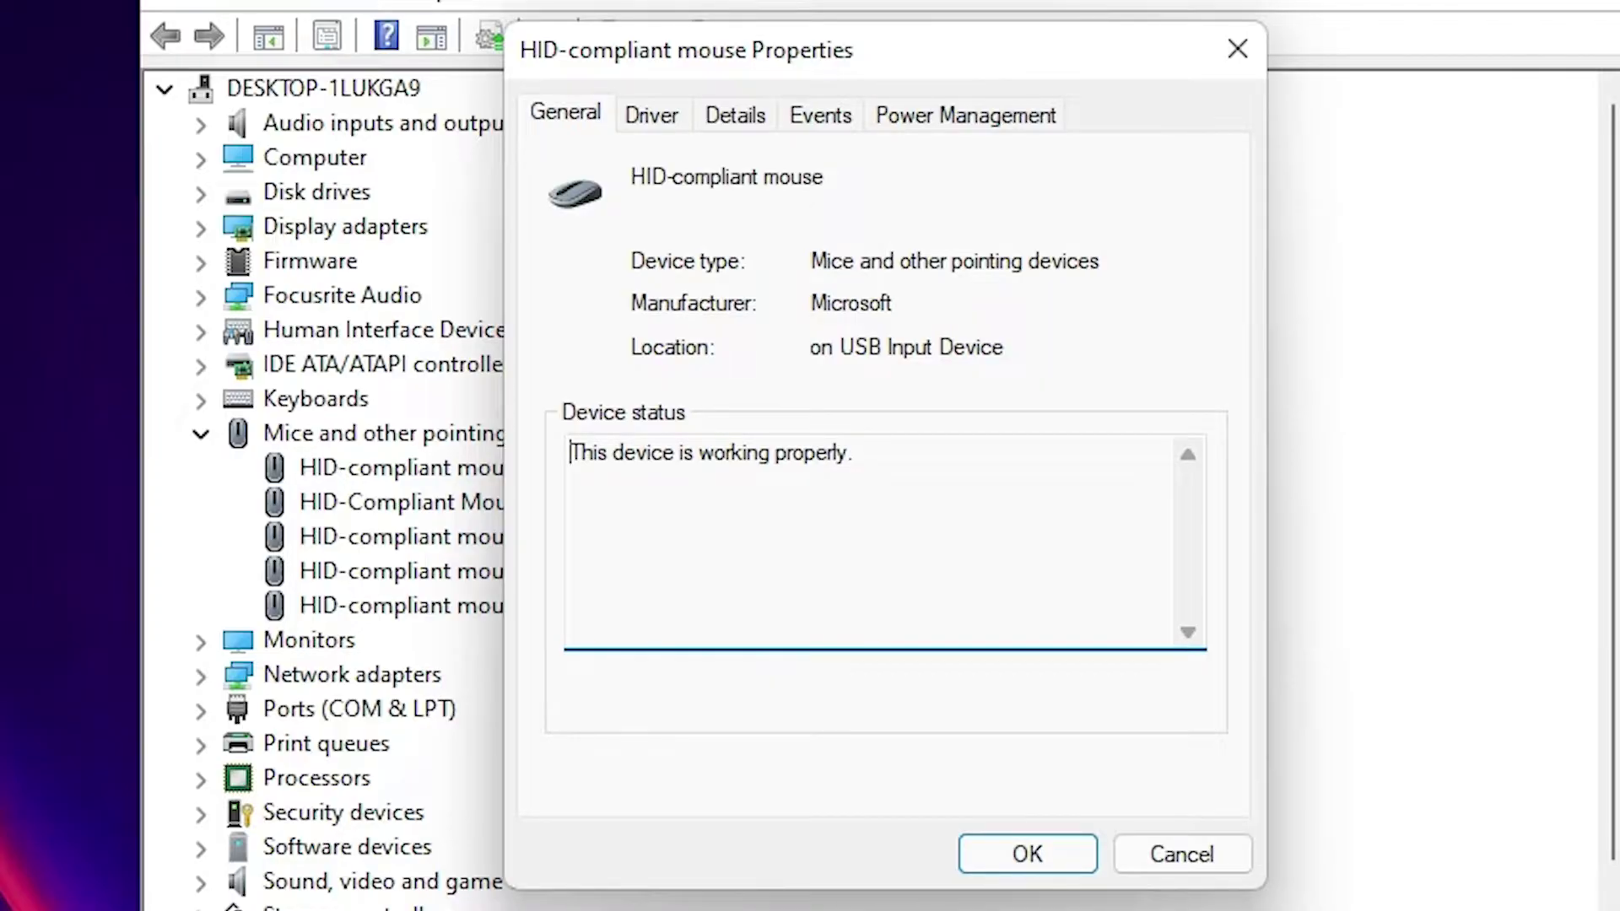
key("Tab")
key("Tab")
key("Tab")
key("Tab")
key("Tab")
key("Tab")
key("Tab")
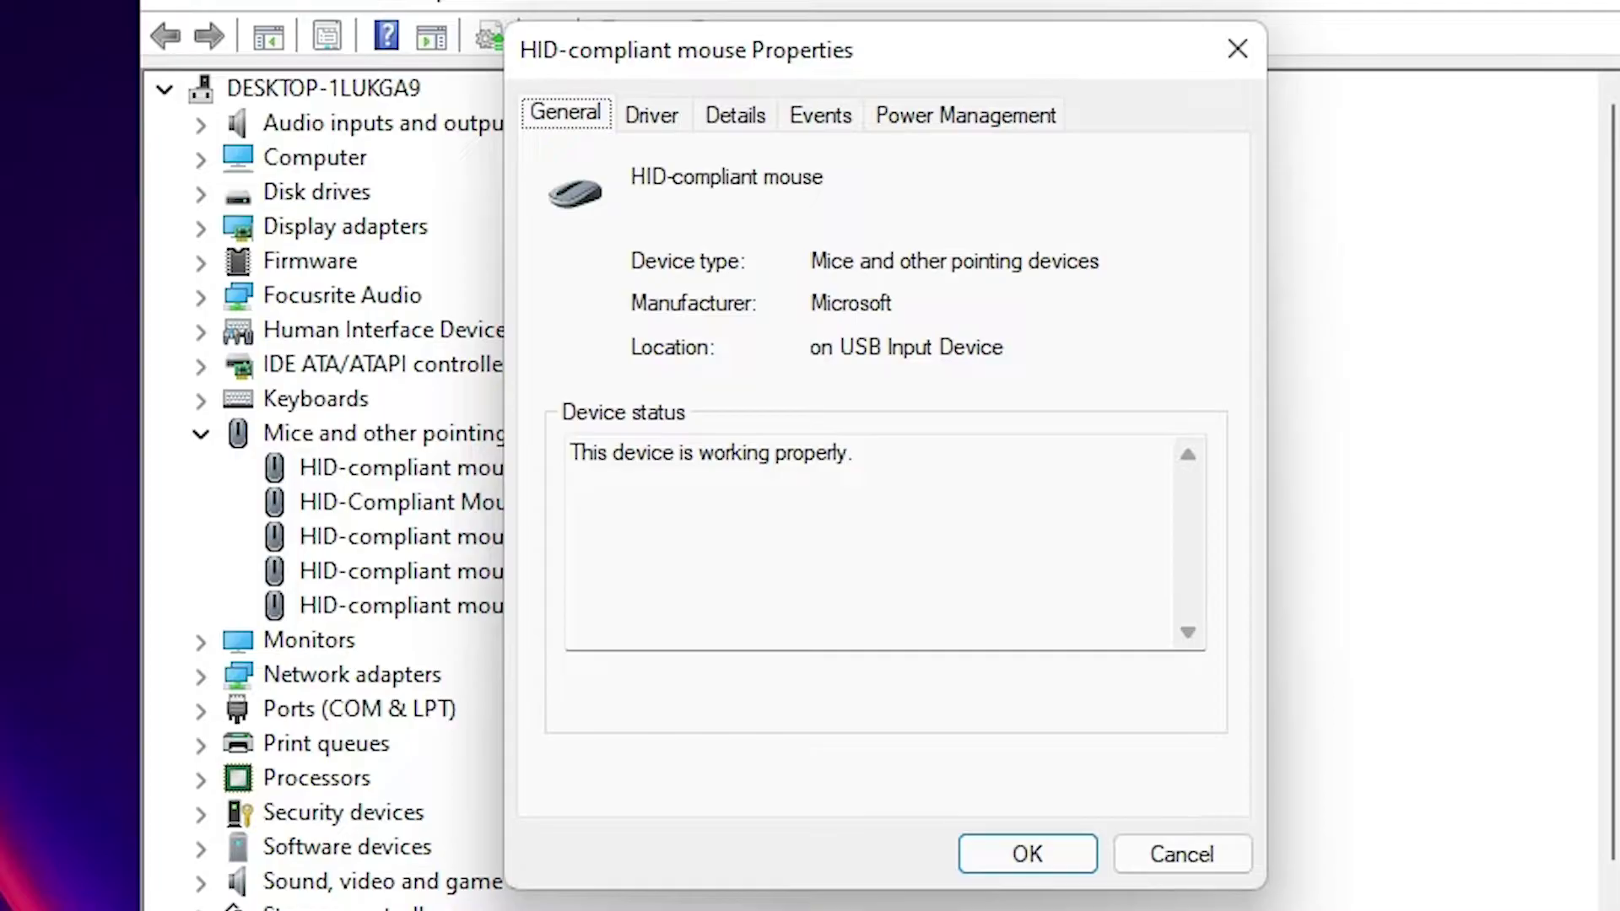
key("Right")
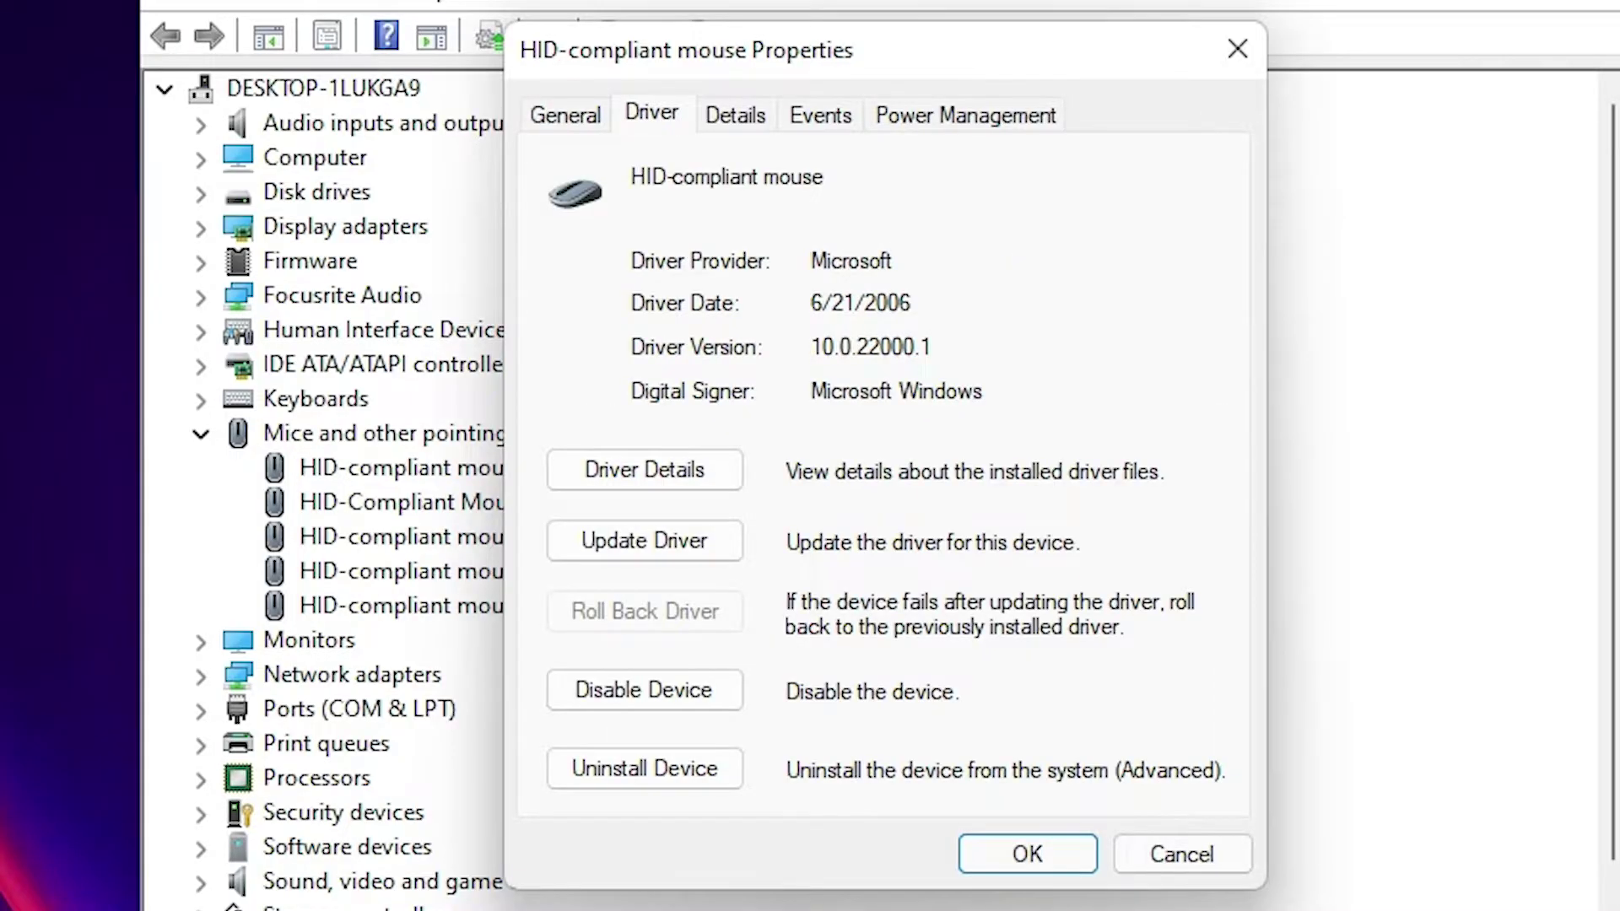
key("Tab")
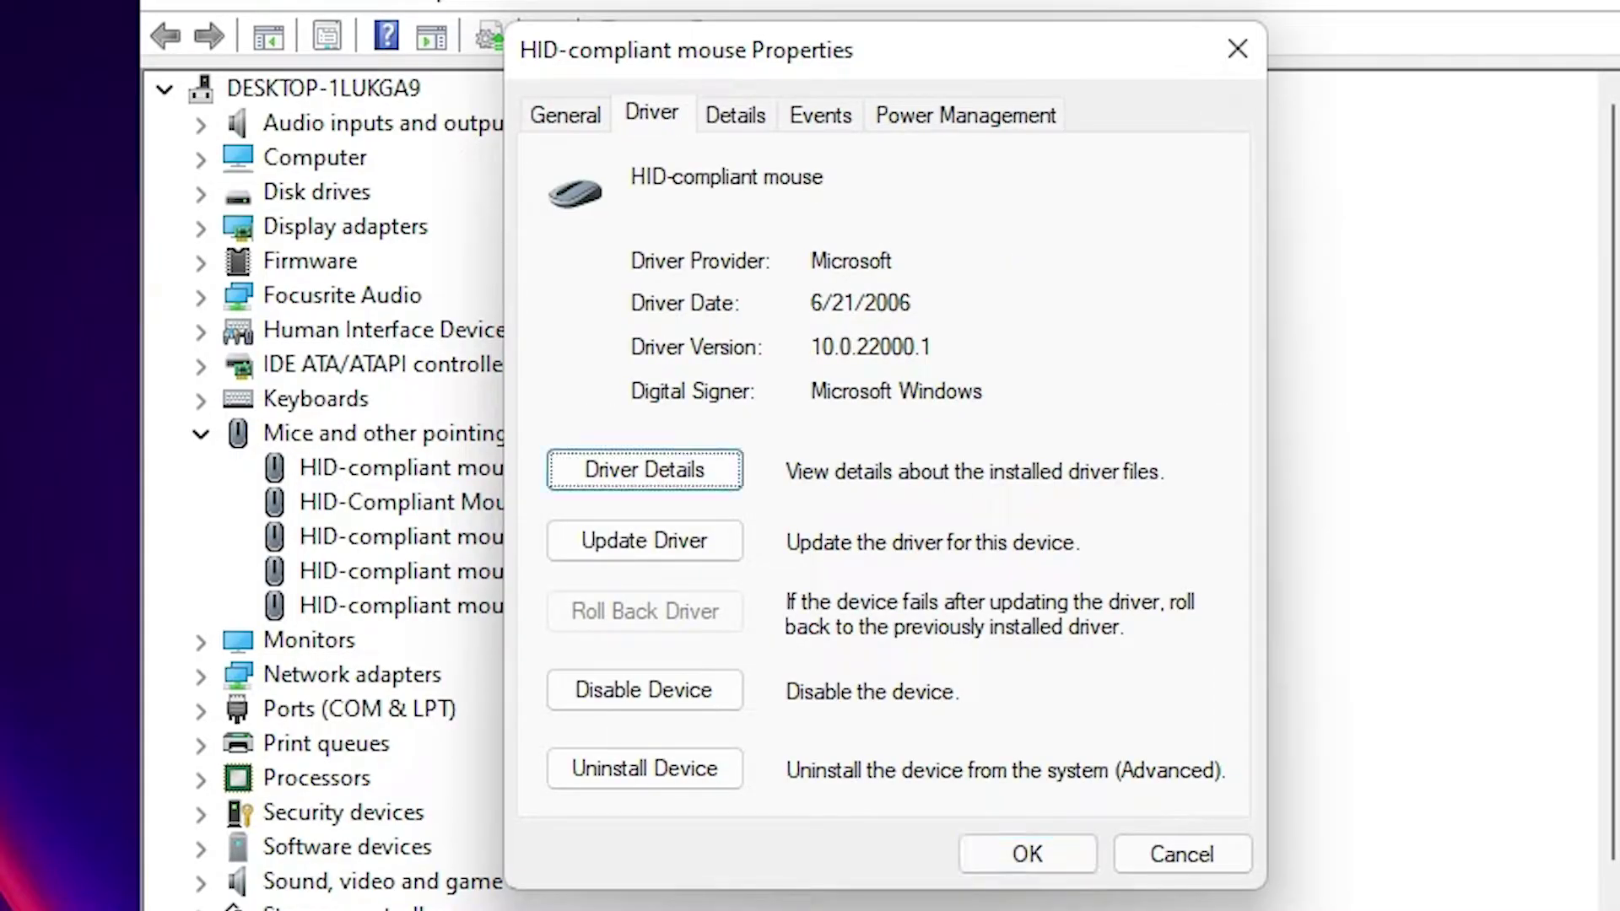
key("Tab")
key("Tab")
key("Tab")
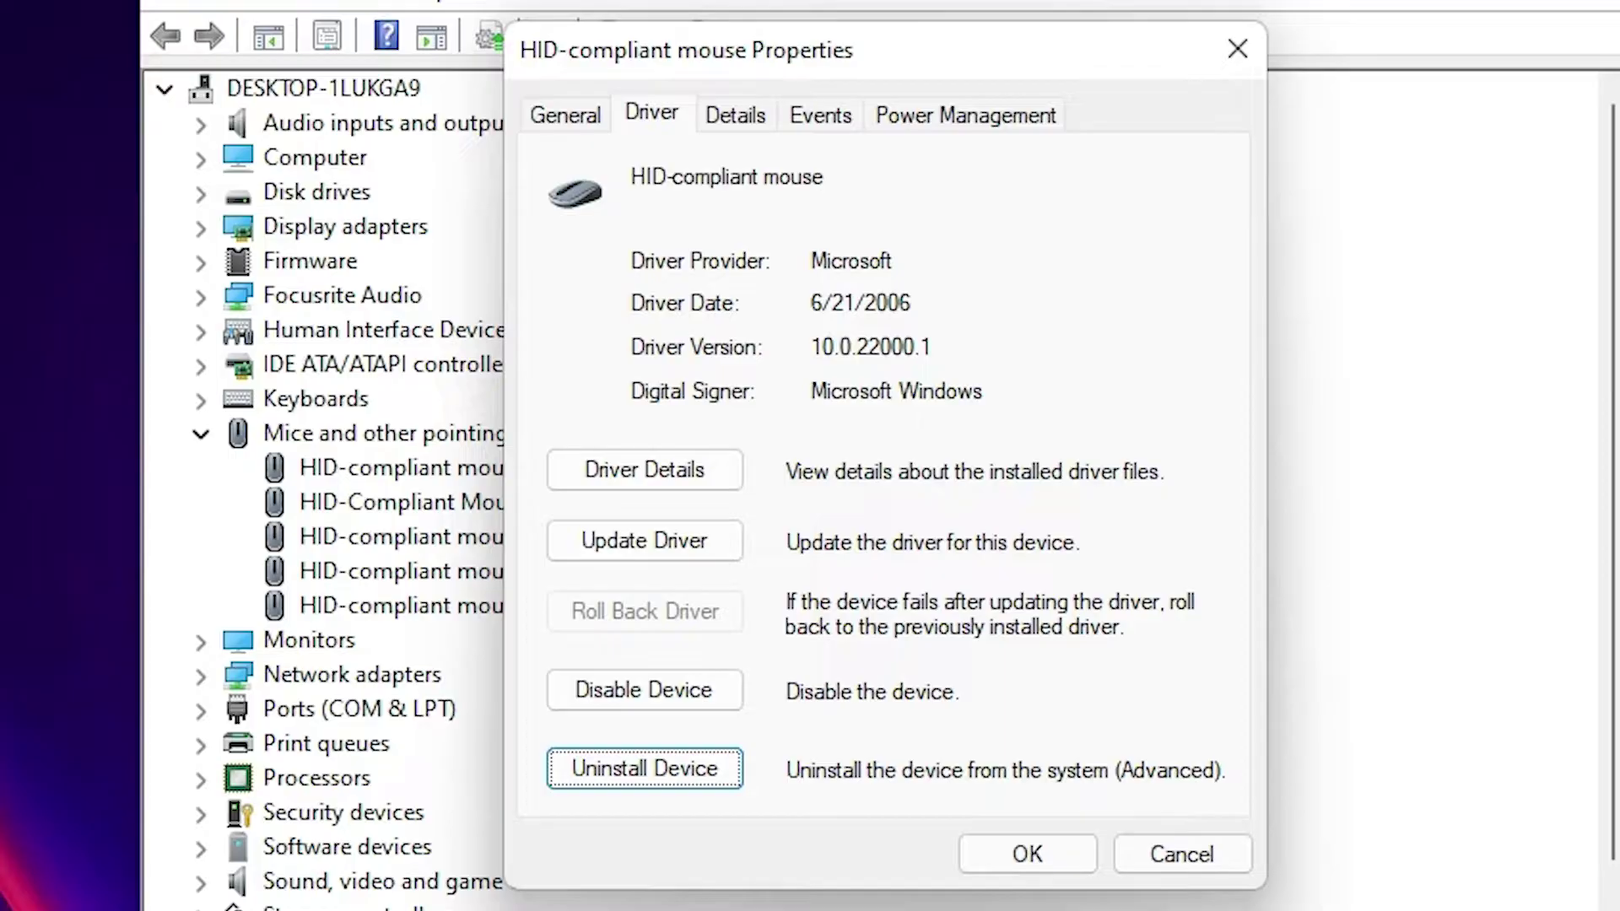
key("Return")
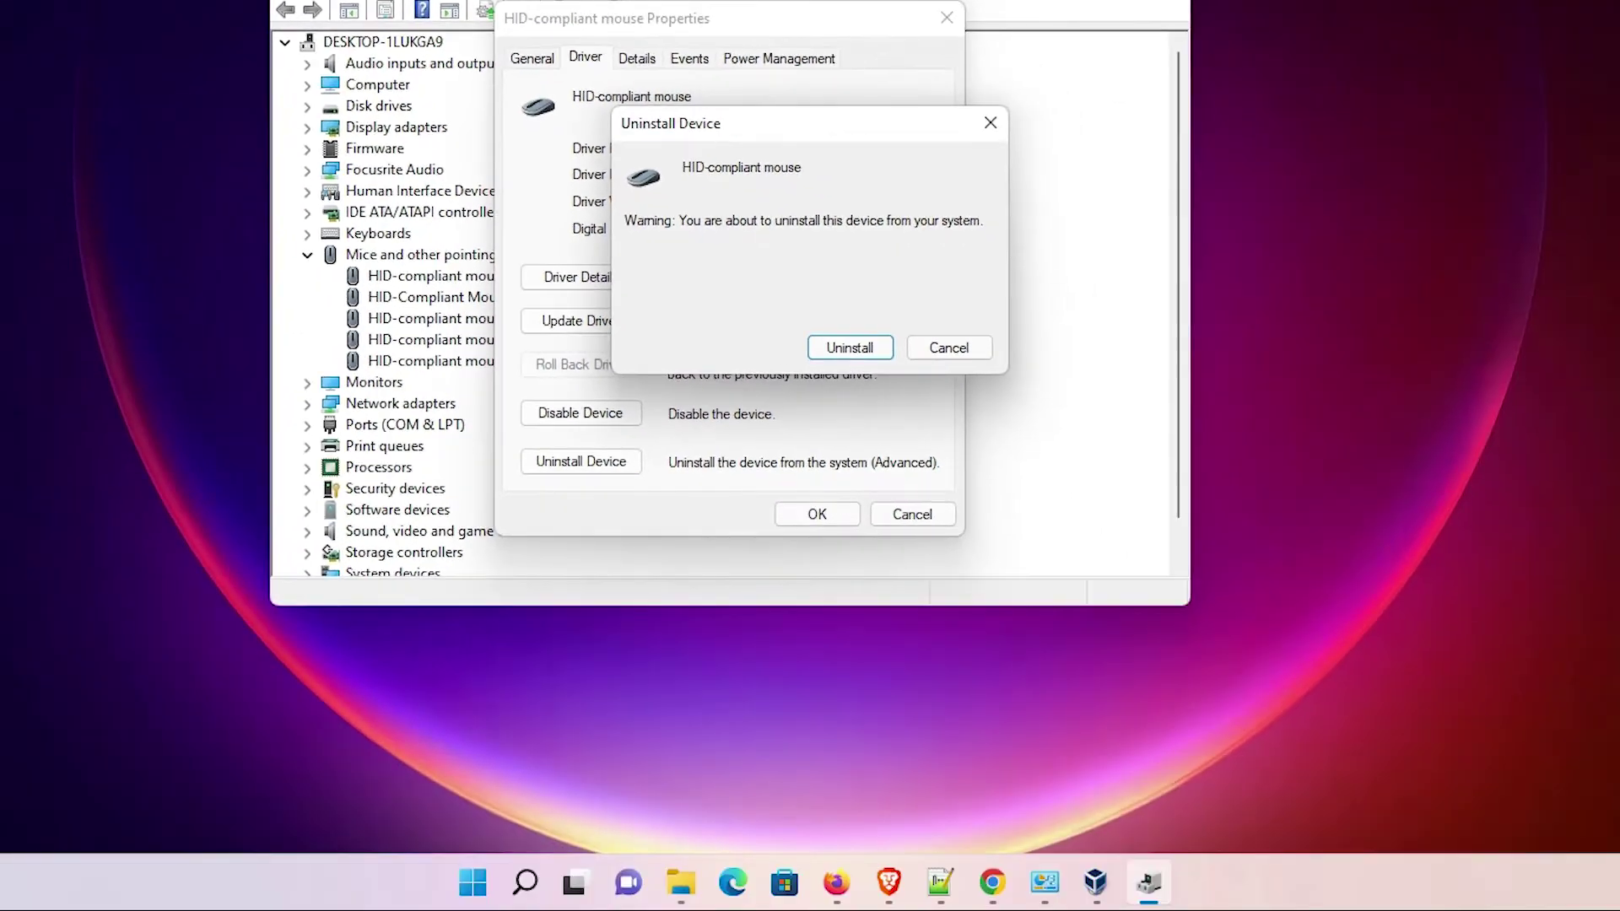
key("super")
key("Tab")
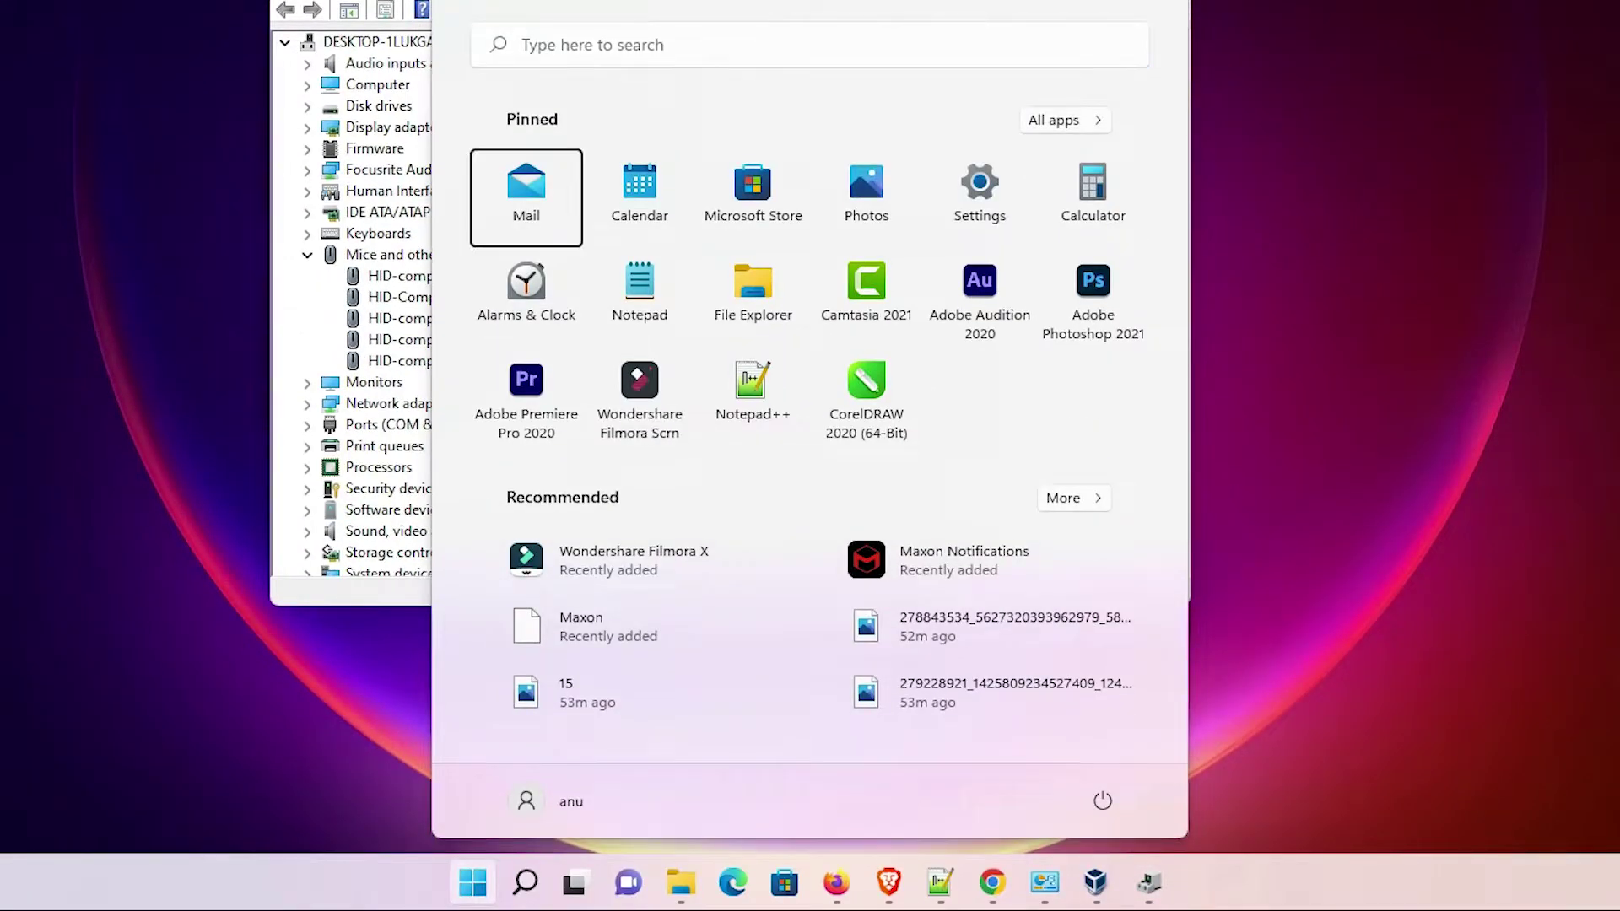
Step: Restart Windows from the Start menu's power options
key("Right")
key("Tab")
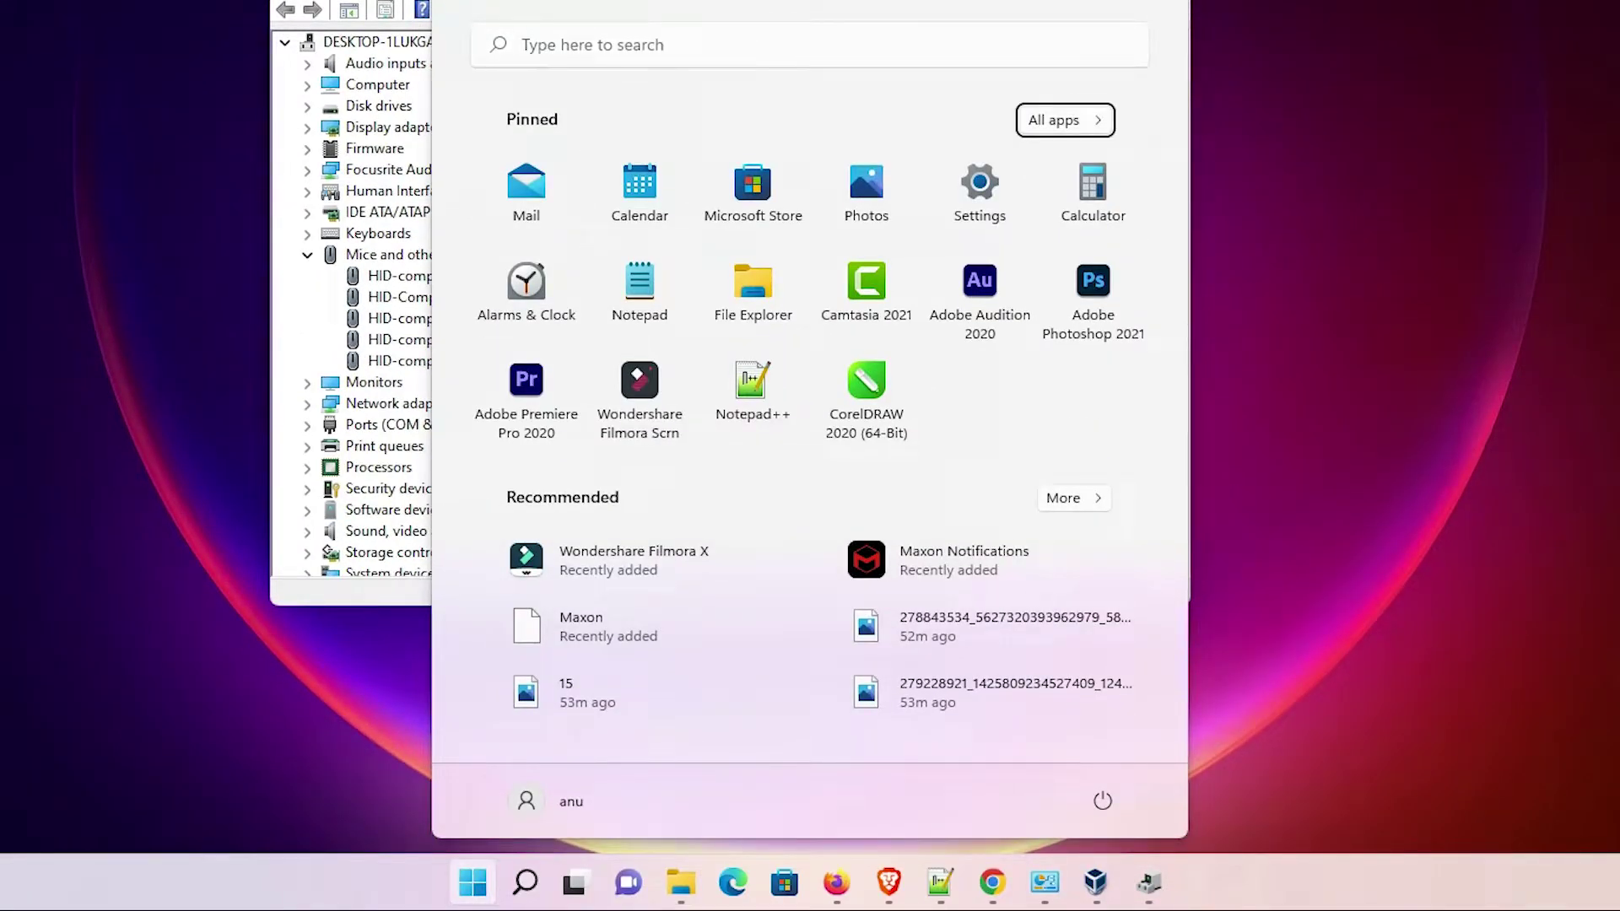
key("Tab")
key("Tab")
key("Tab")
key("Tab")
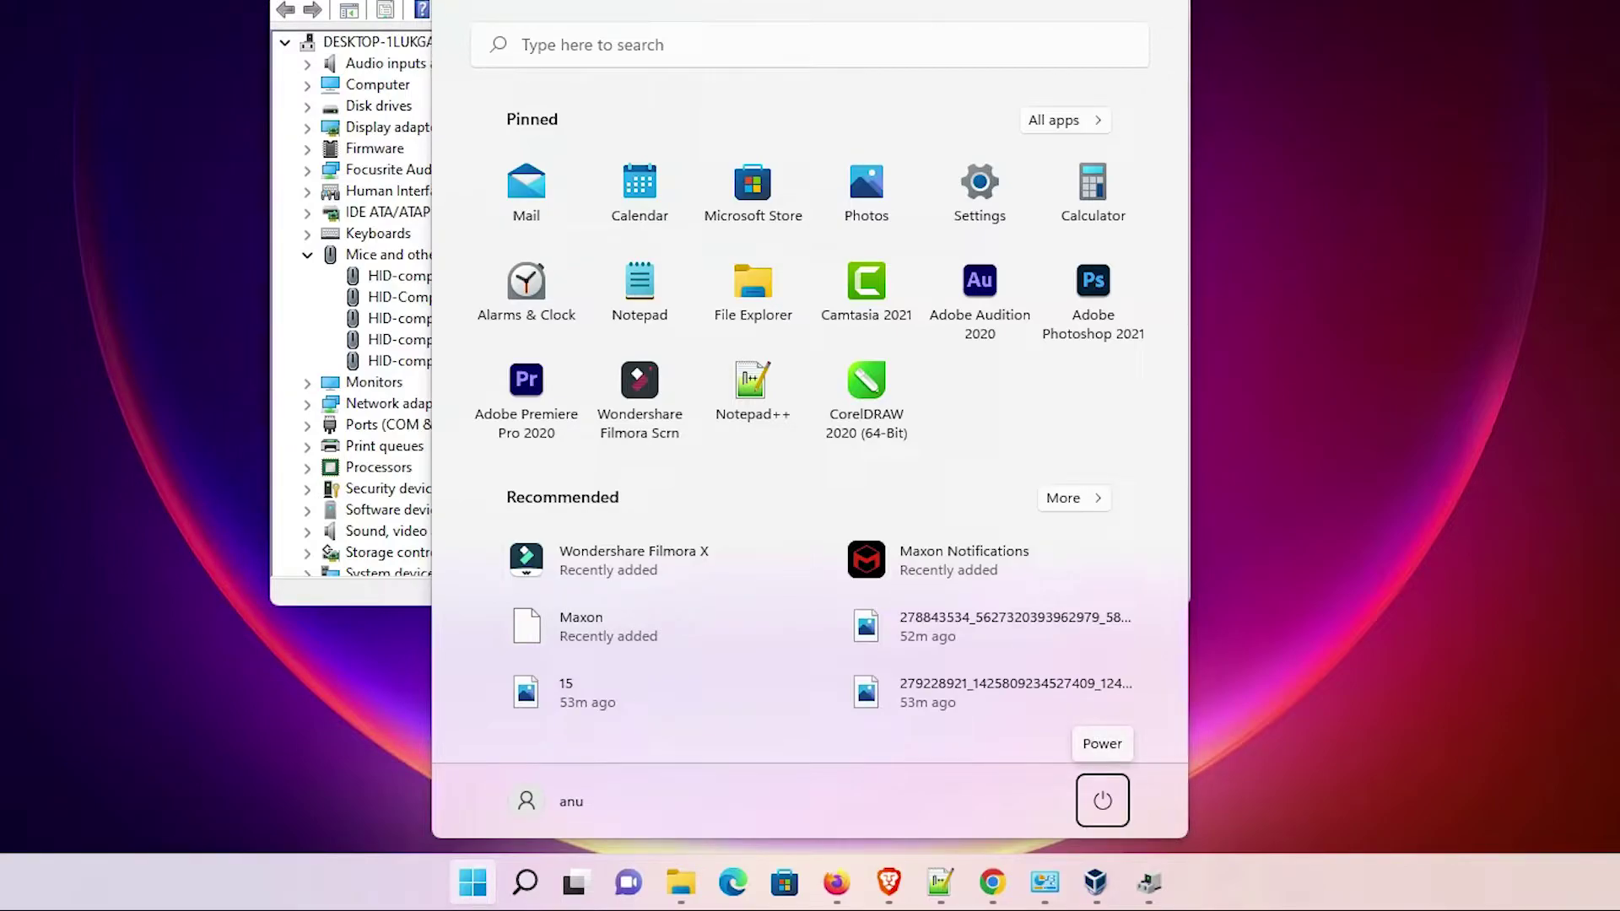
key("shift+Tab")
key("Tab")
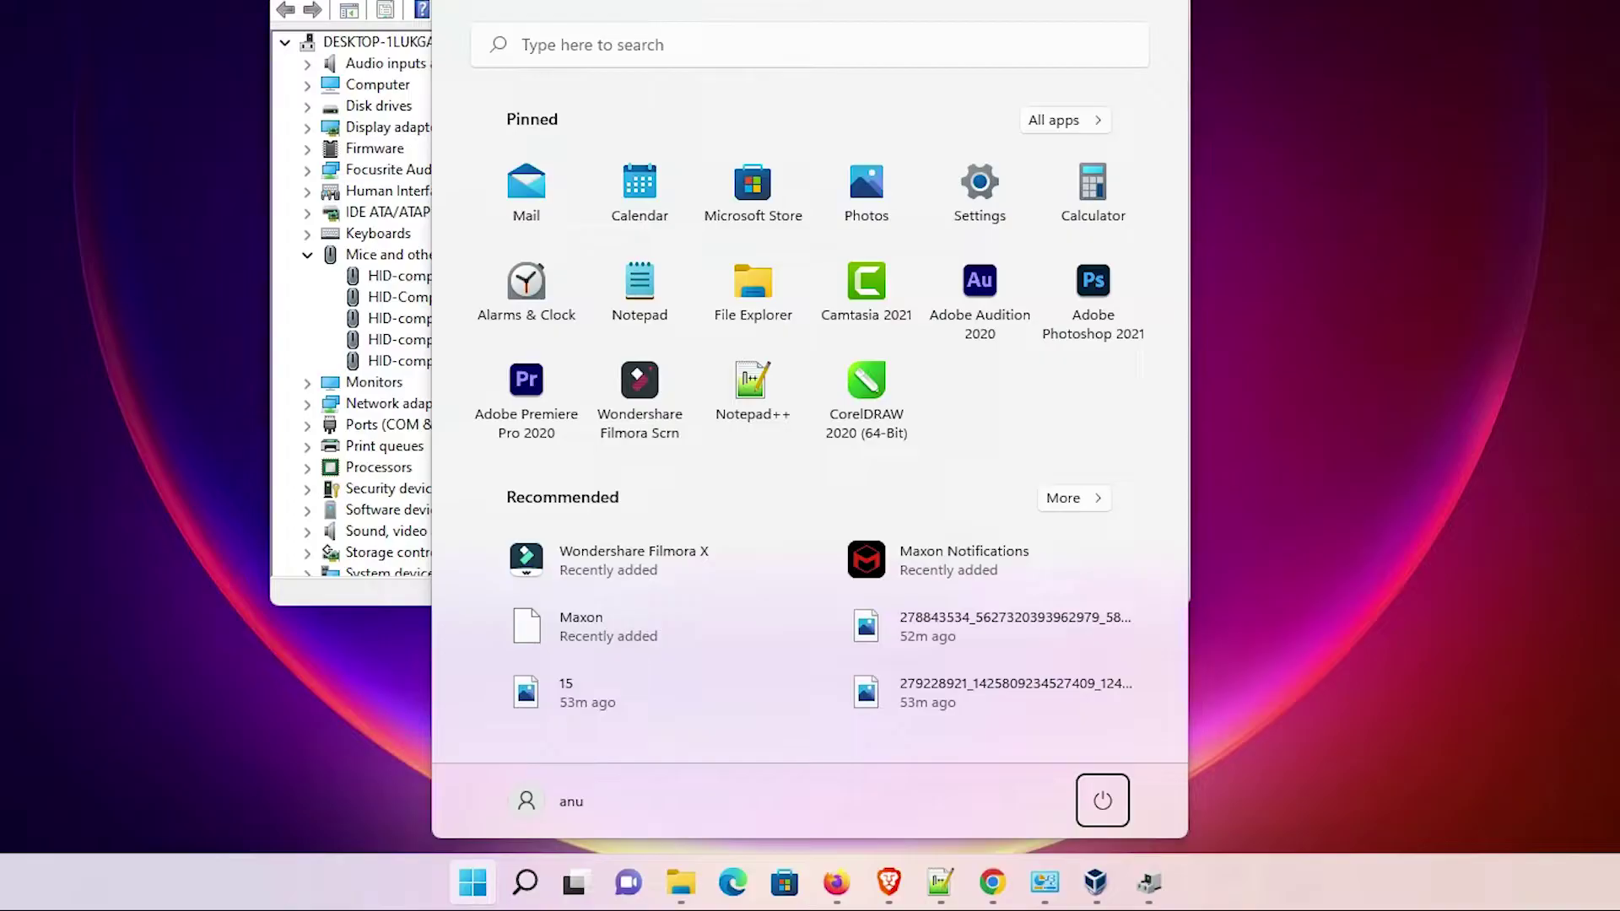
key("Return")
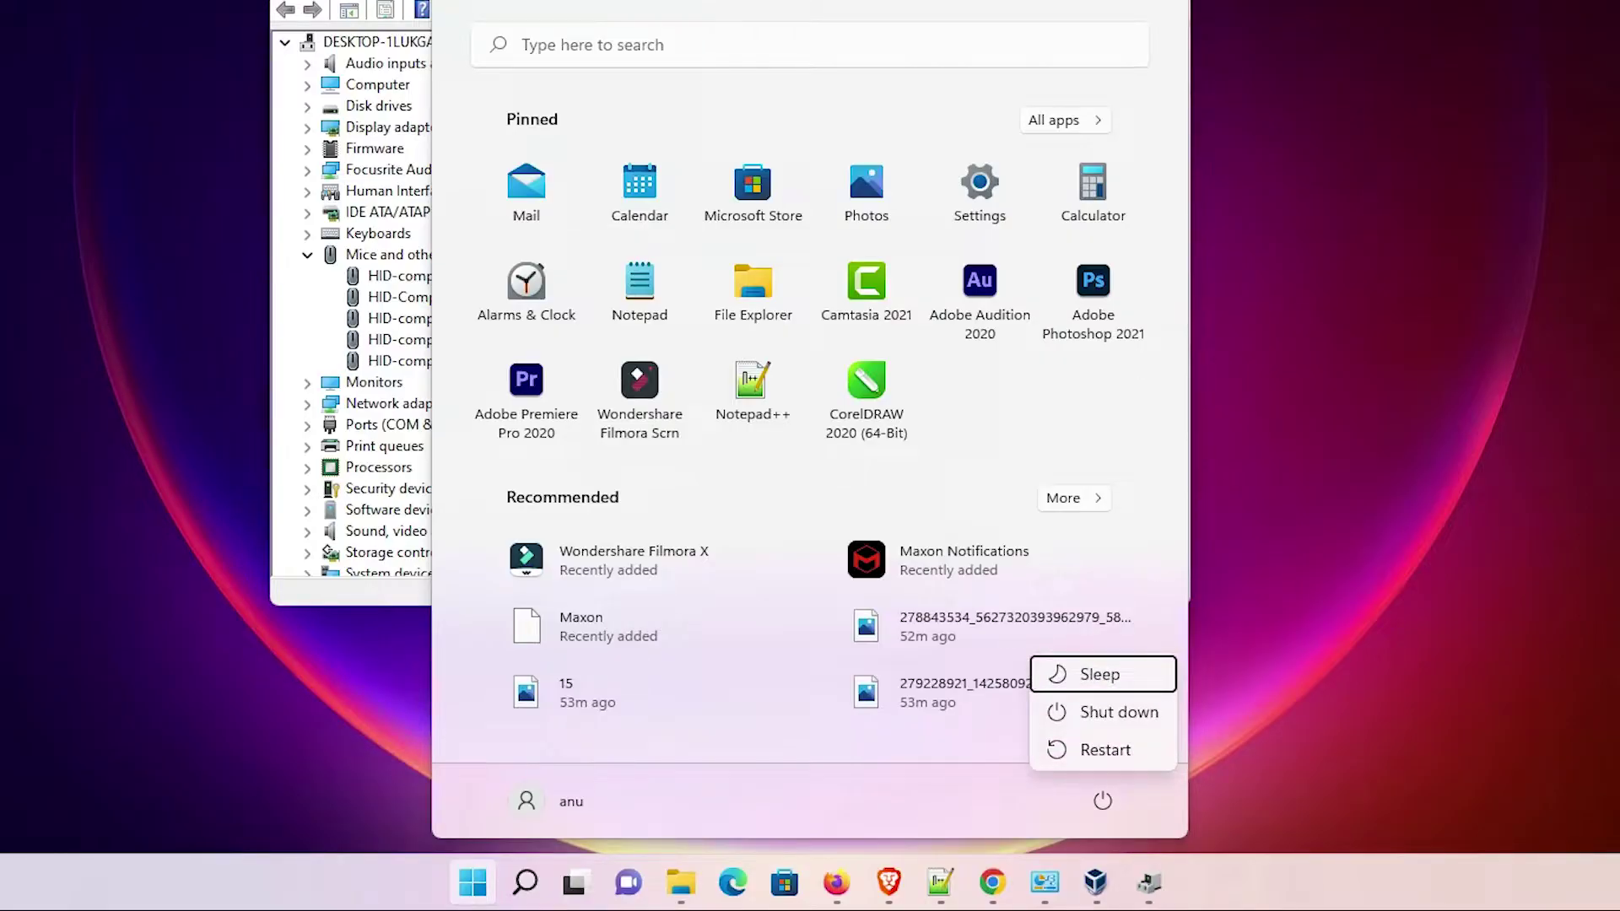
key("Down")
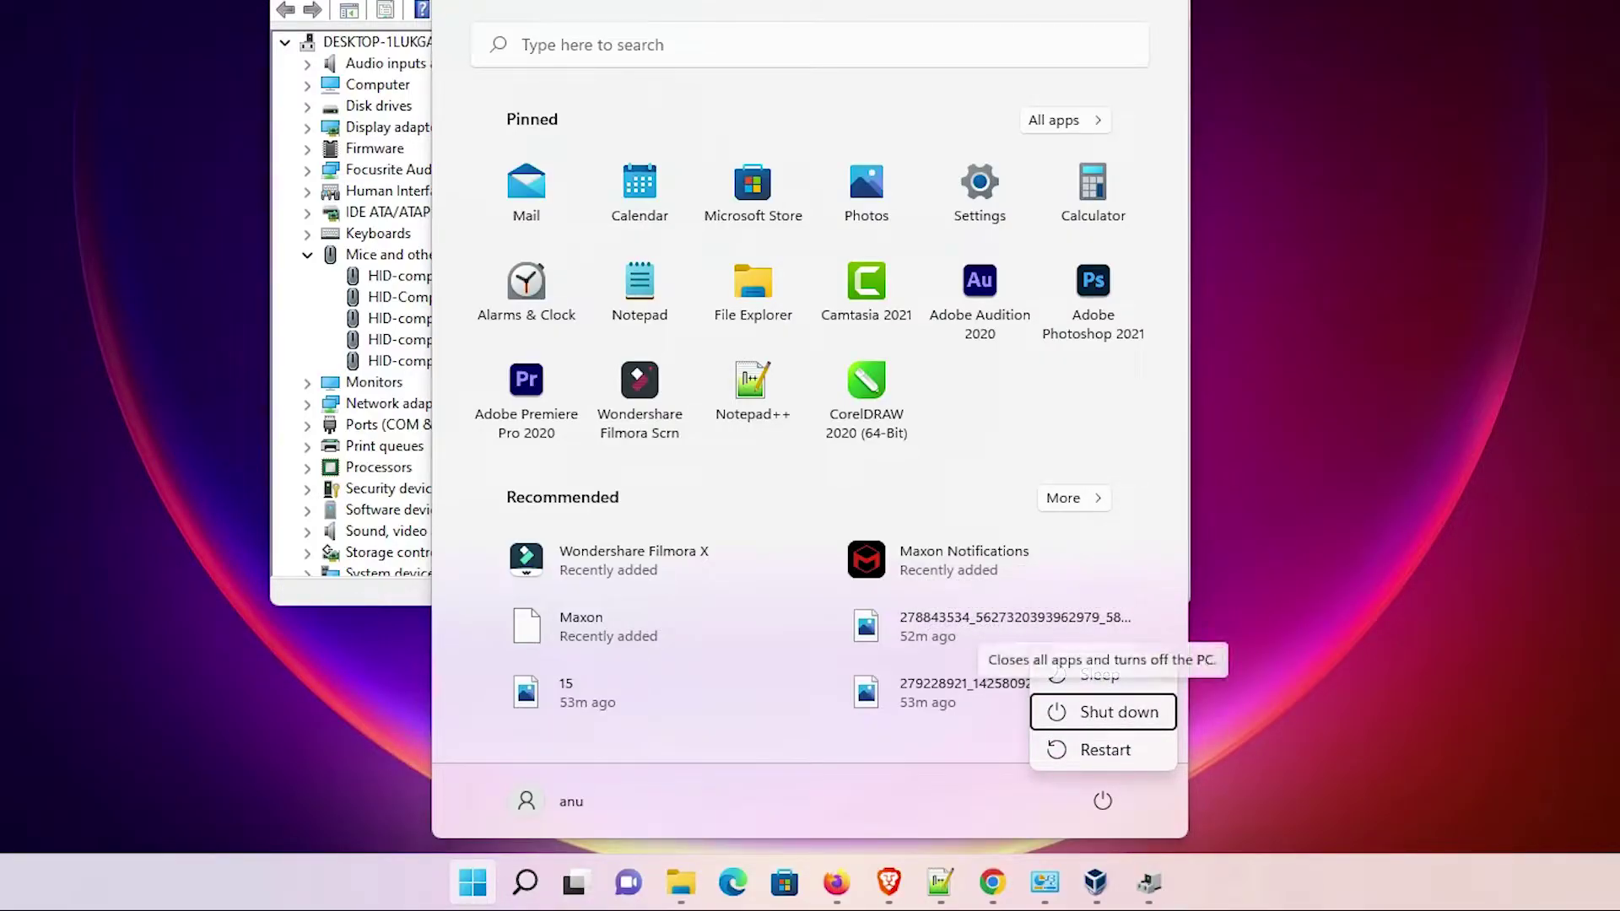
key("Down")
key("Escape")
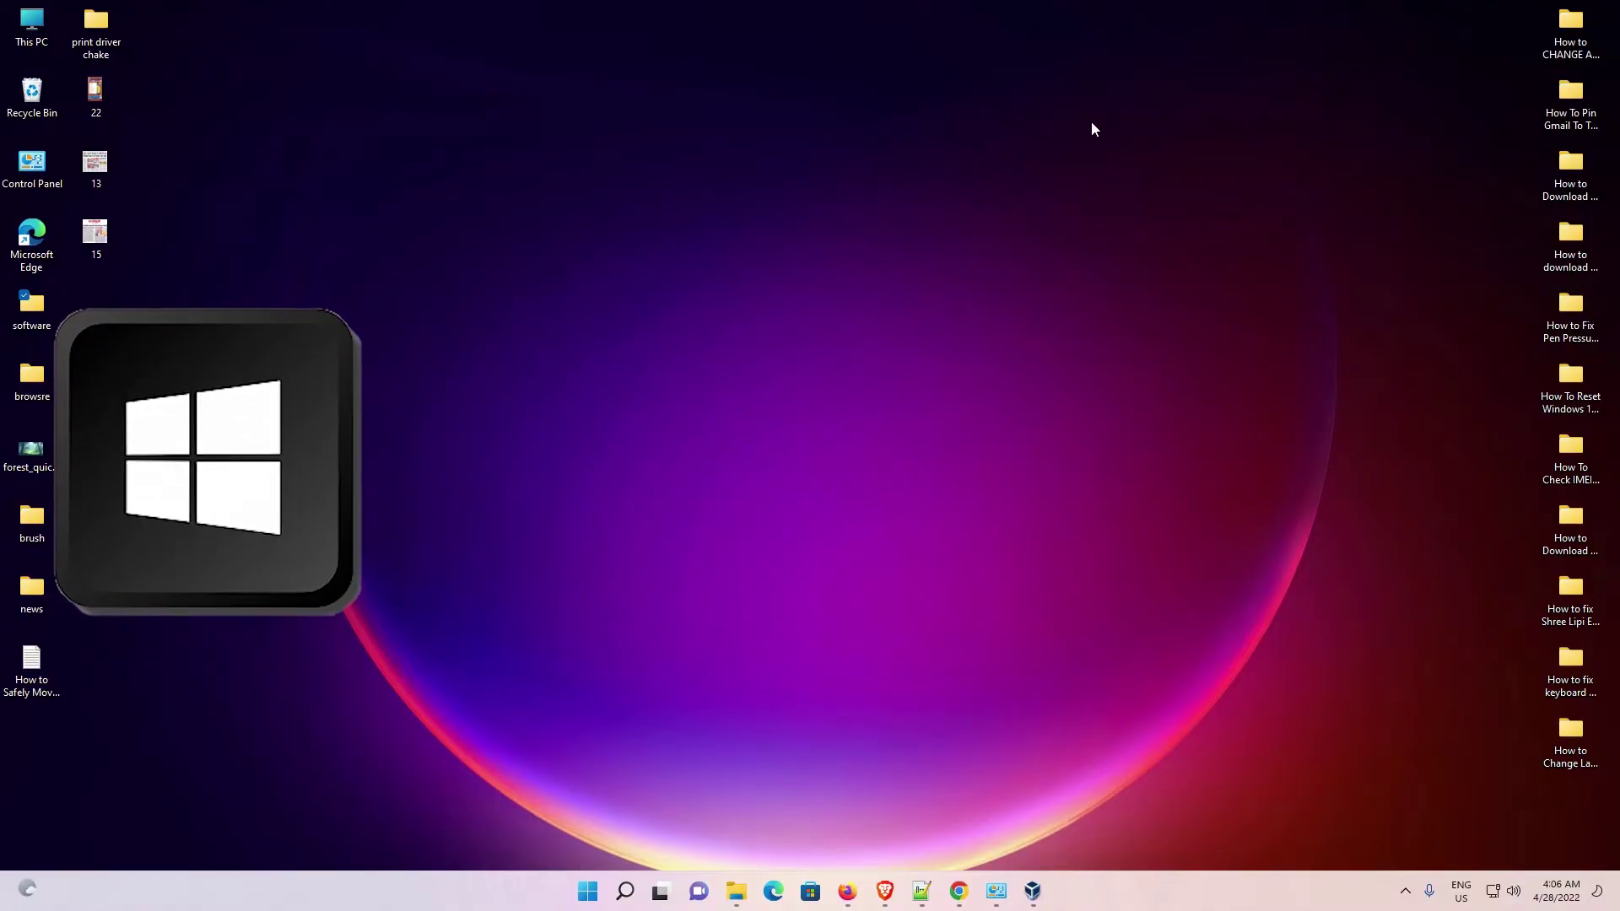
Step: Reopen Device Manager by searching 'de' from the Start menu
key("super")
type("de")
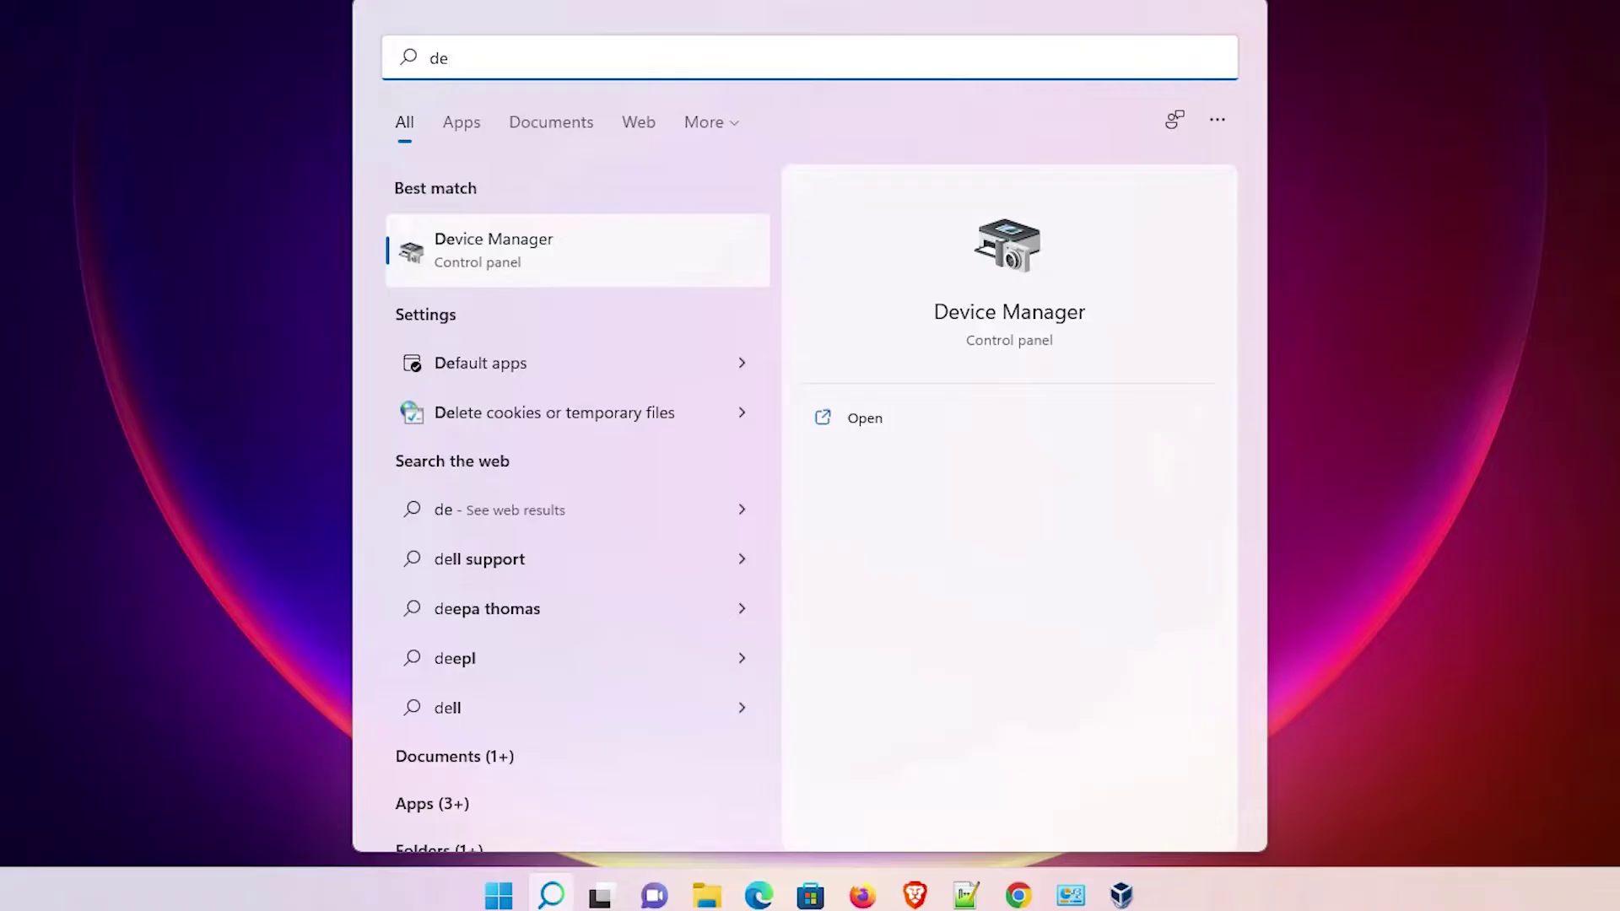
key("Return")
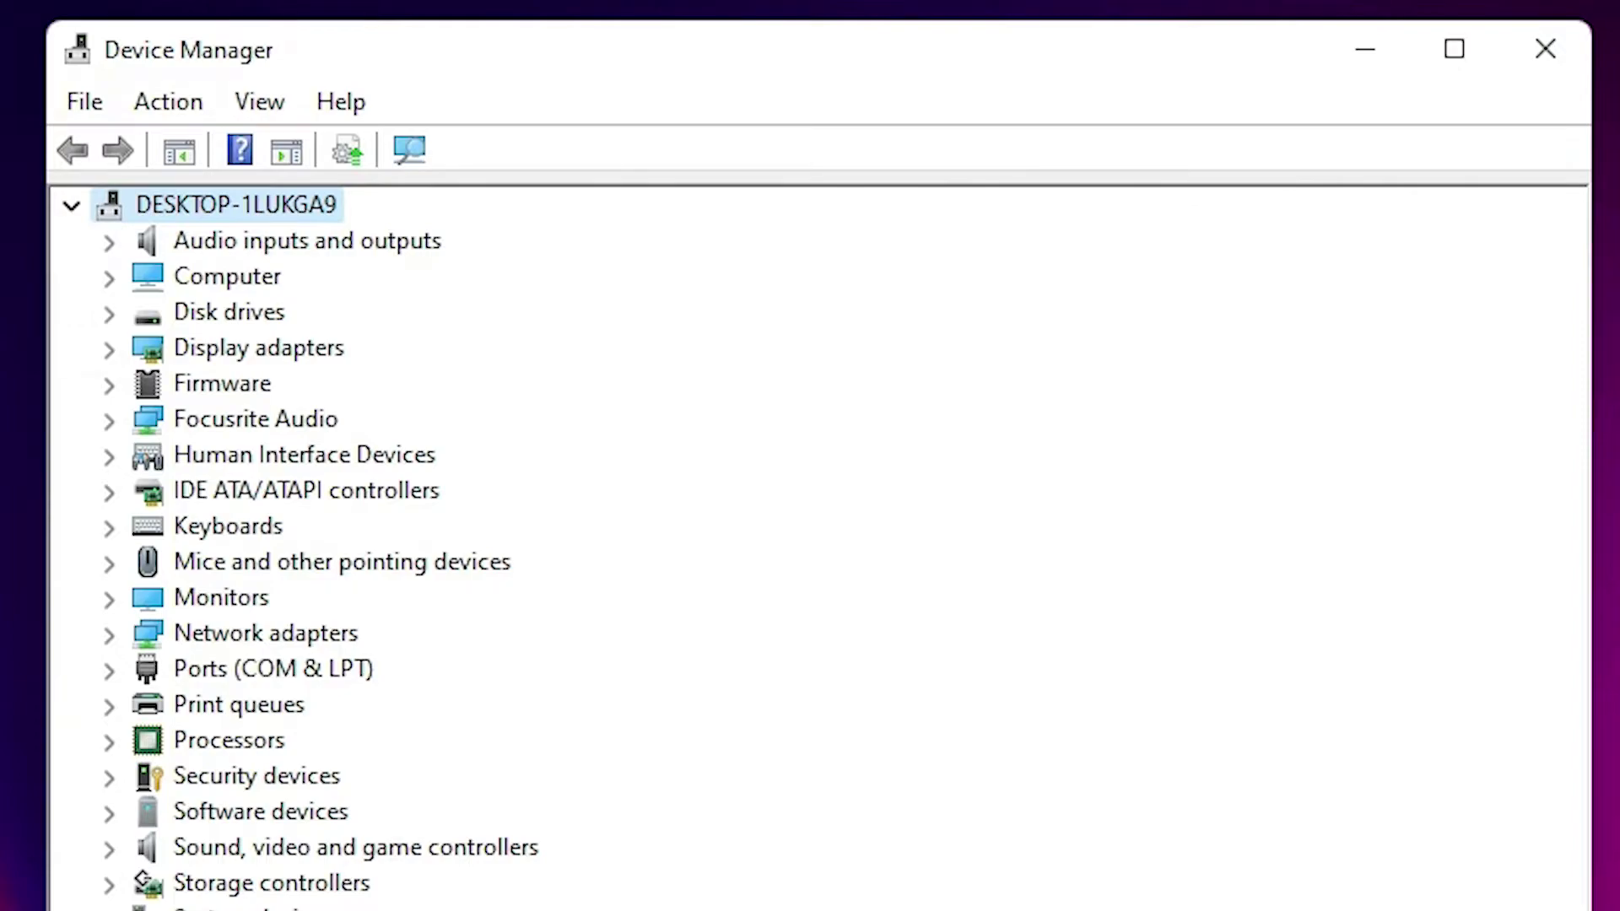
Step: Expand Mice and other pointing devices again and select the first HID-compliant mouse
key("Down")
key("Down")
key("Down")
key("Down")
key("Down")
key("Down")
key("Down")
key("Down")
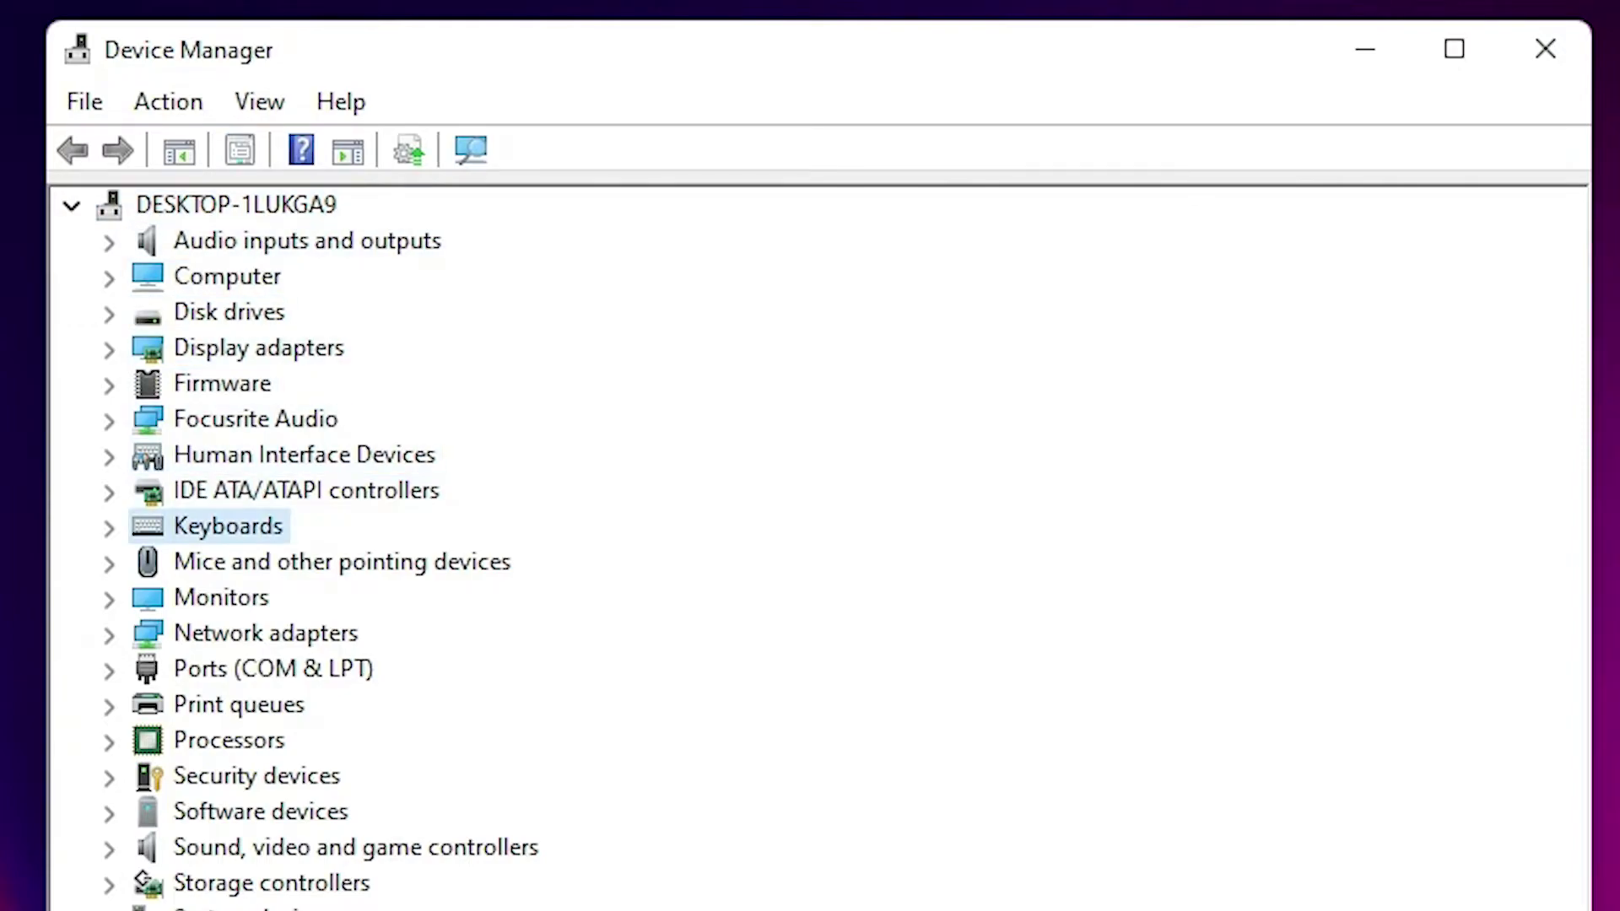
key("Down")
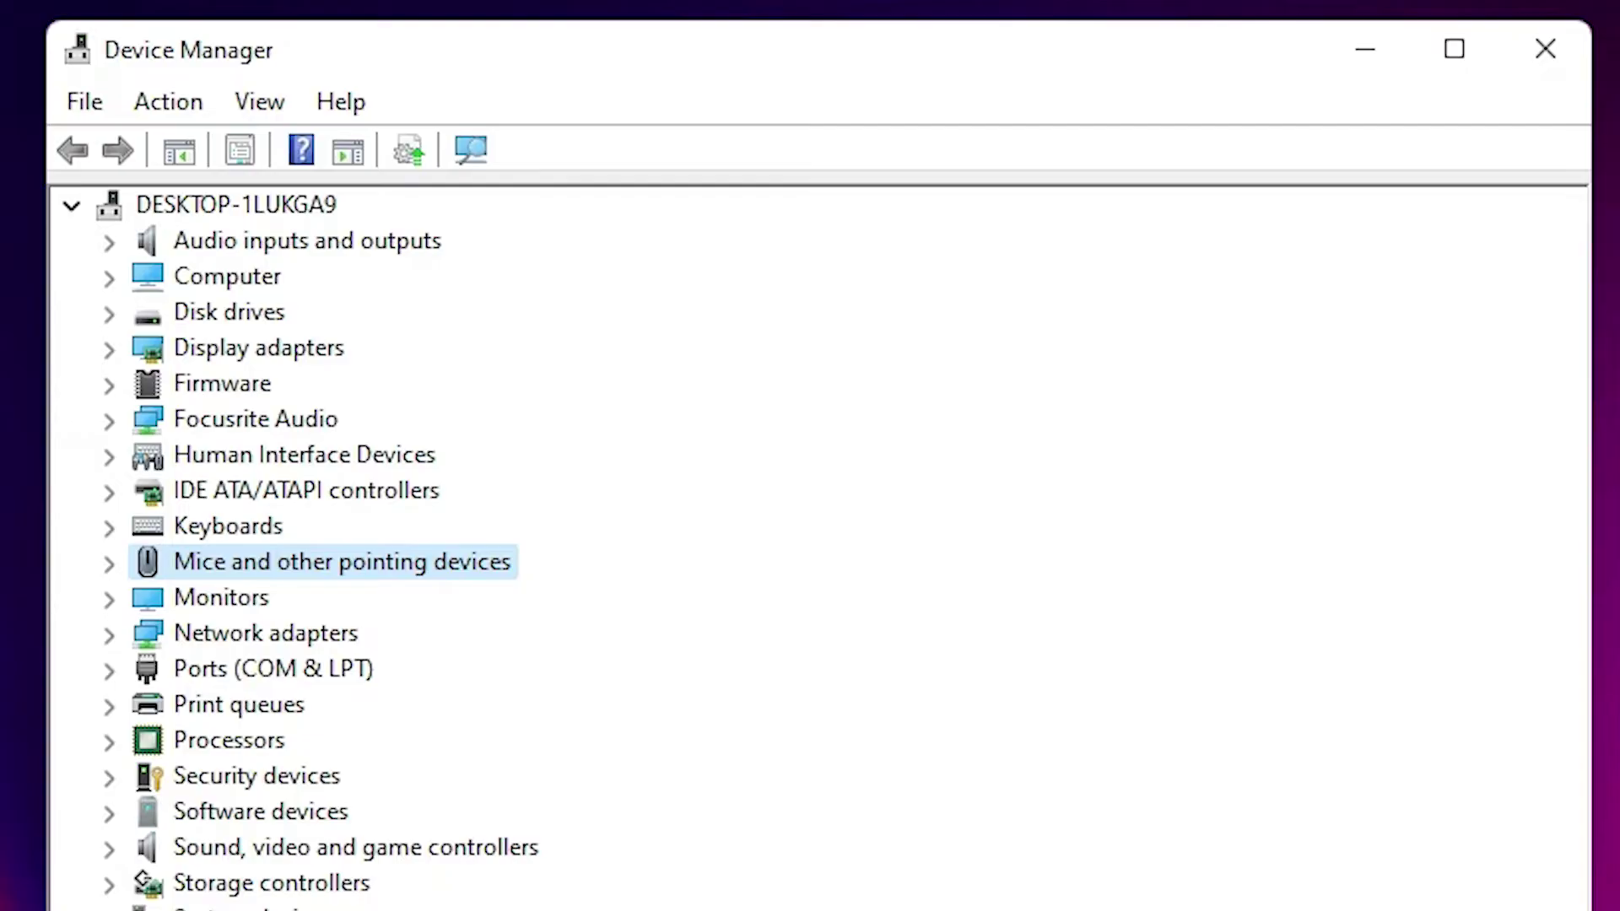
key("Right")
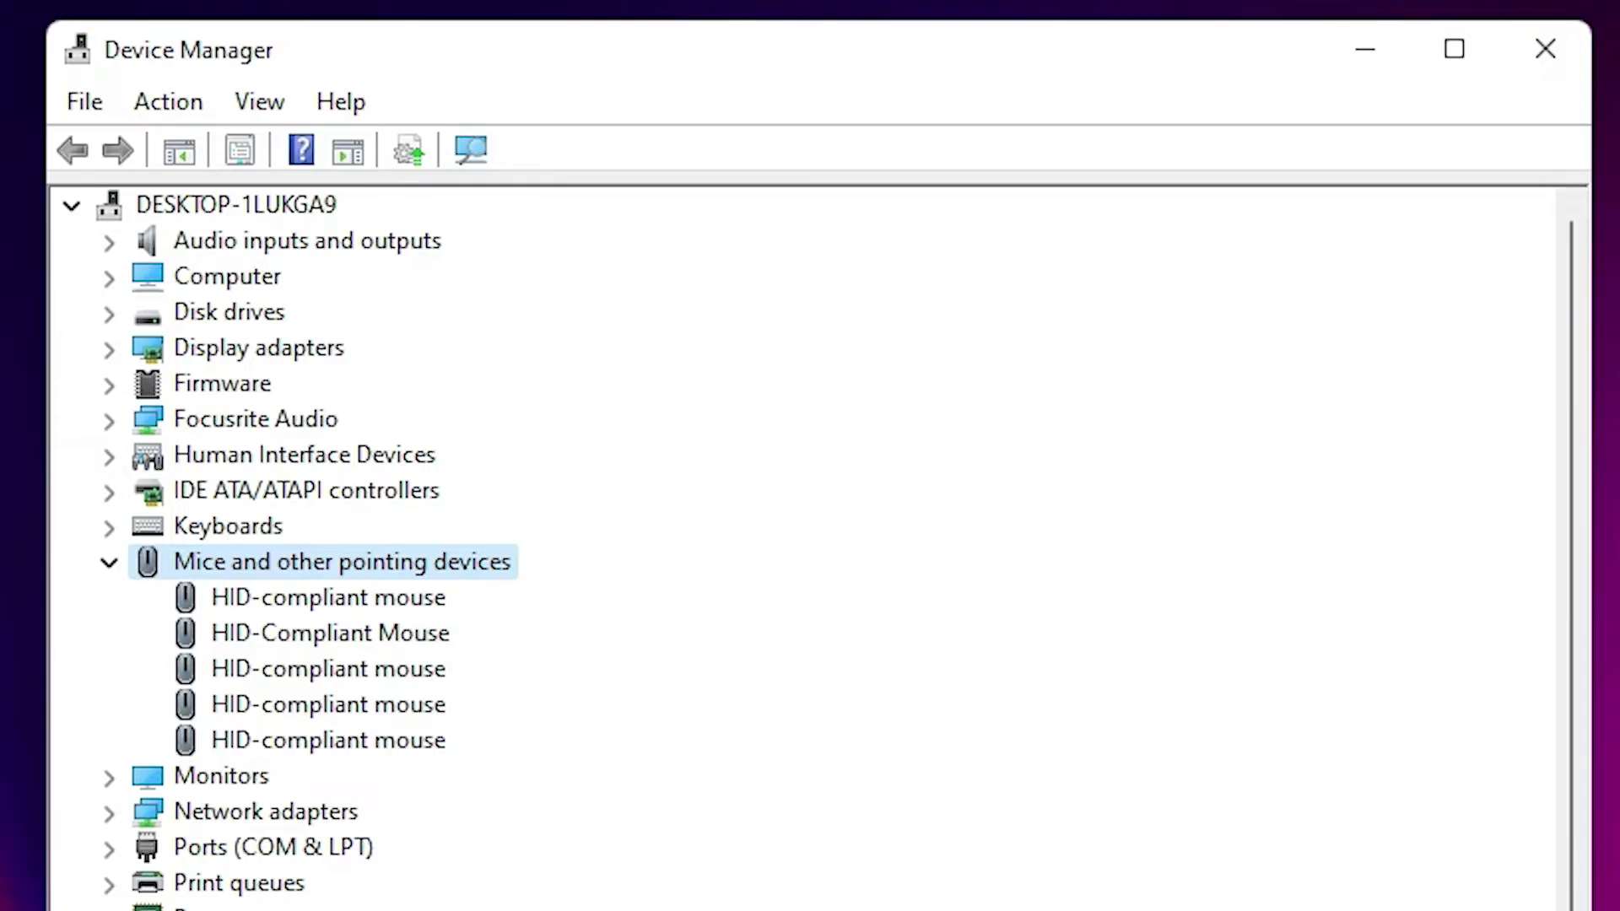
key("Down")
key("Down")
key("Down")
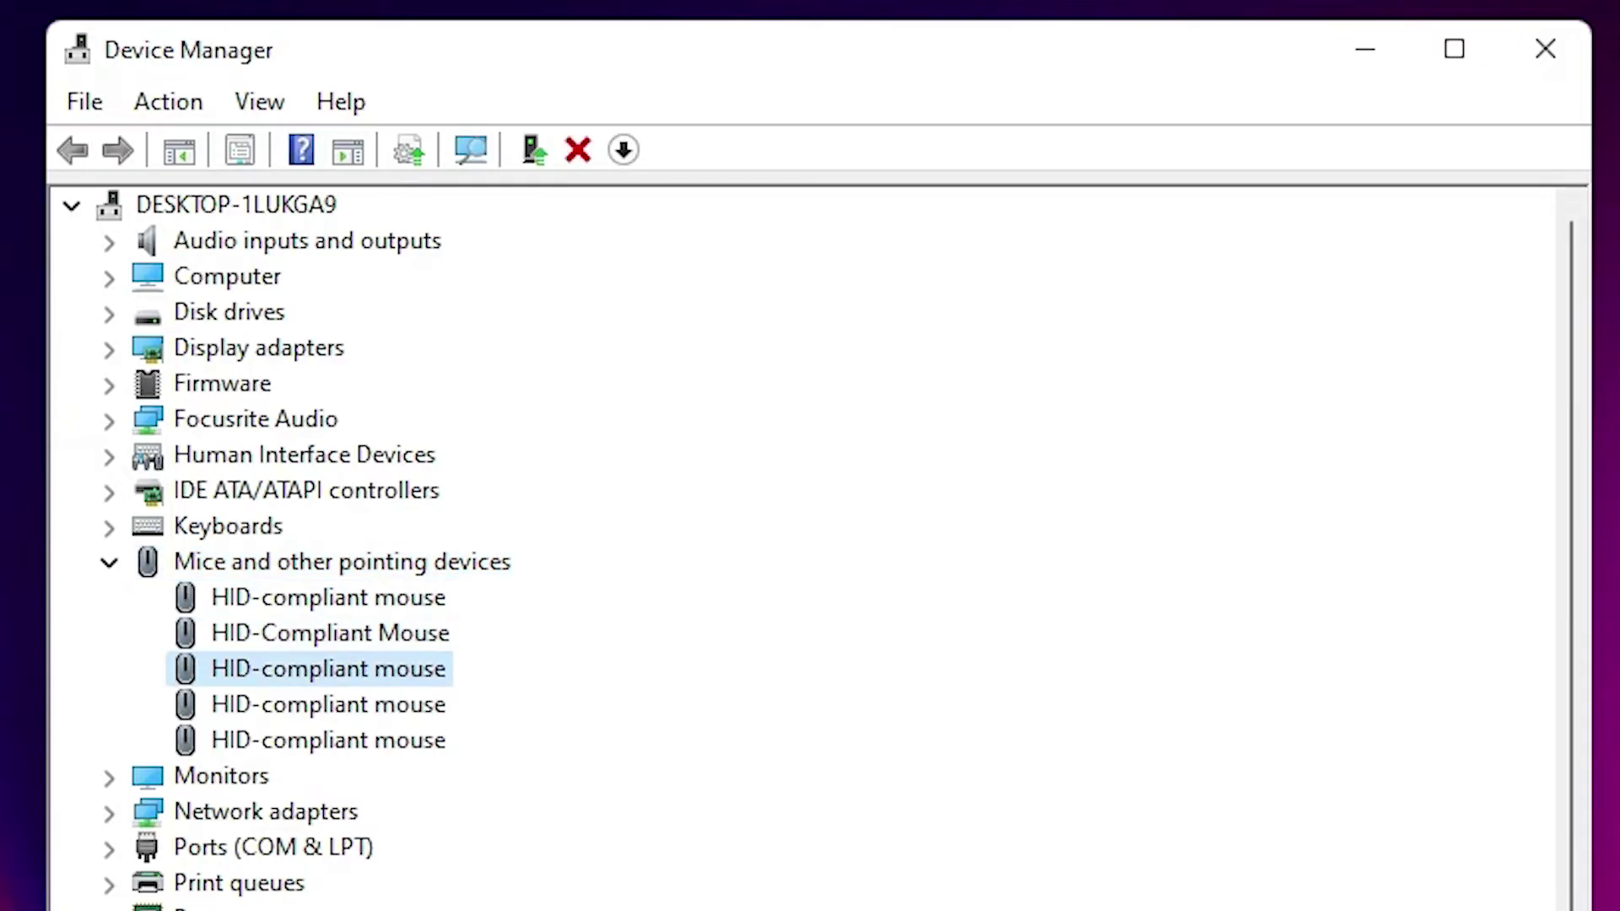
key("Up")
key("Up")
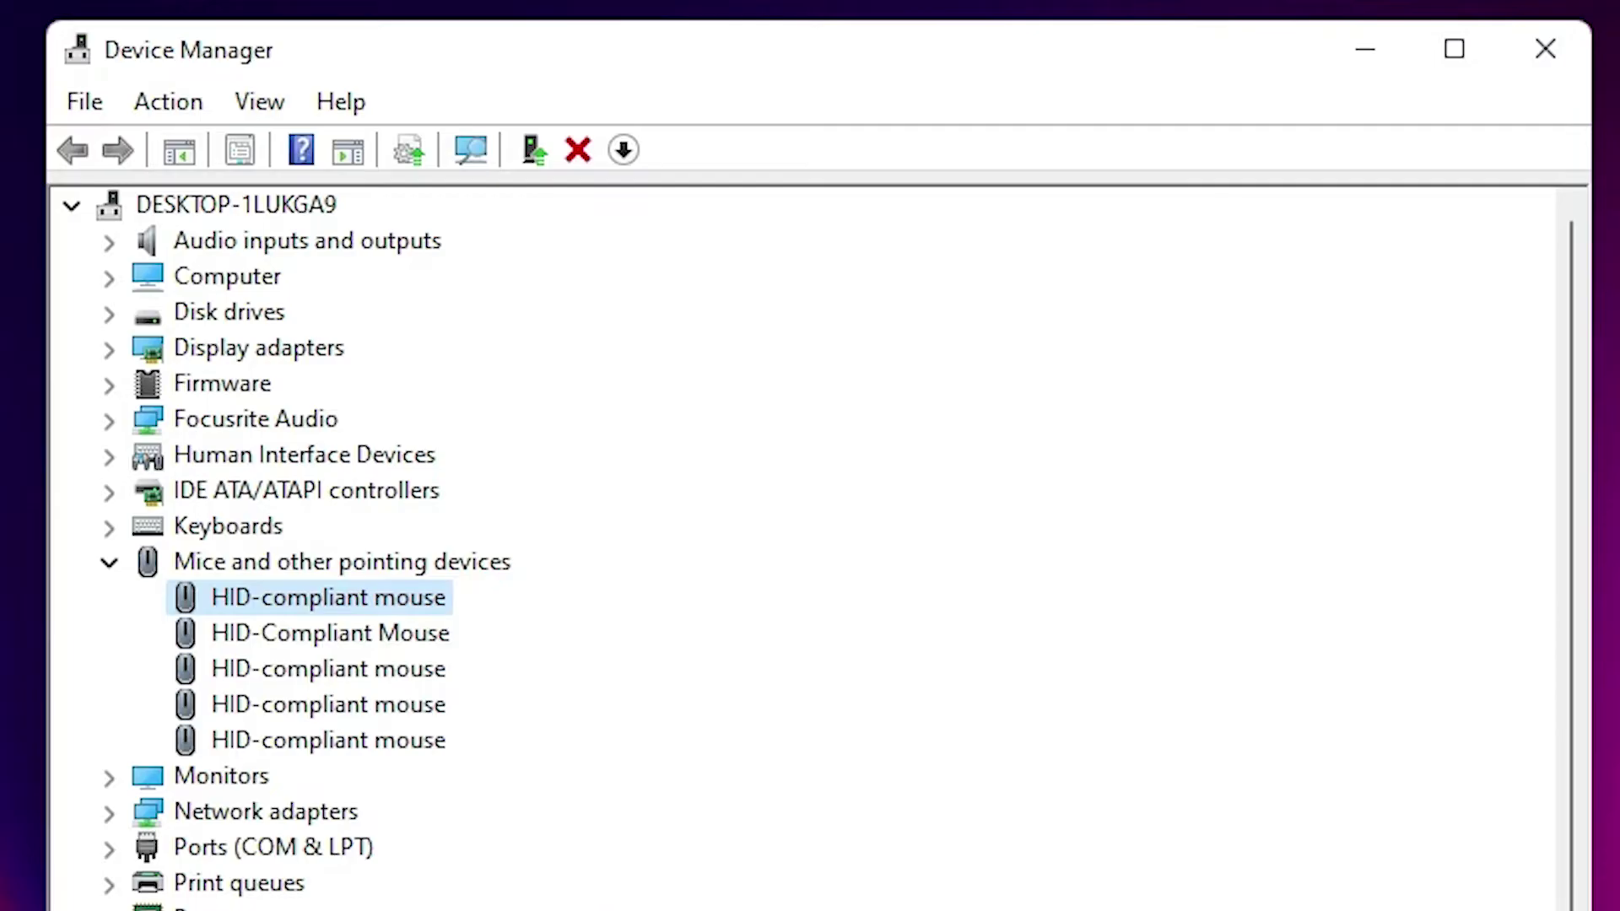
Step: Launch Update Driver for the first HID-compliant mouse from its Properties Driver tab
key("Return")
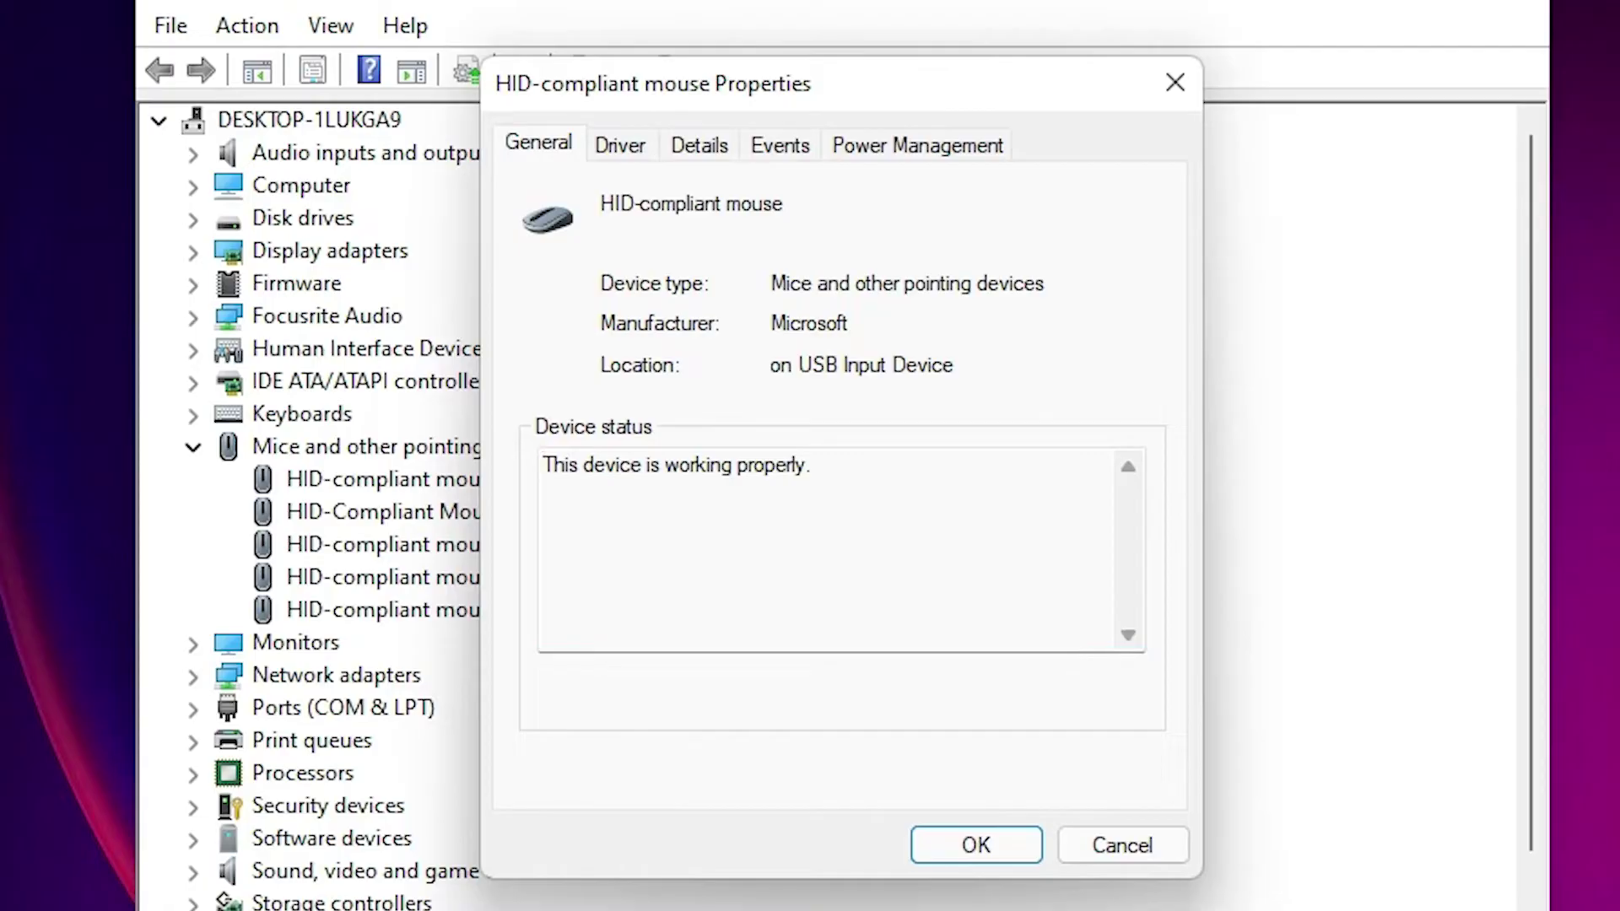
key("Tab")
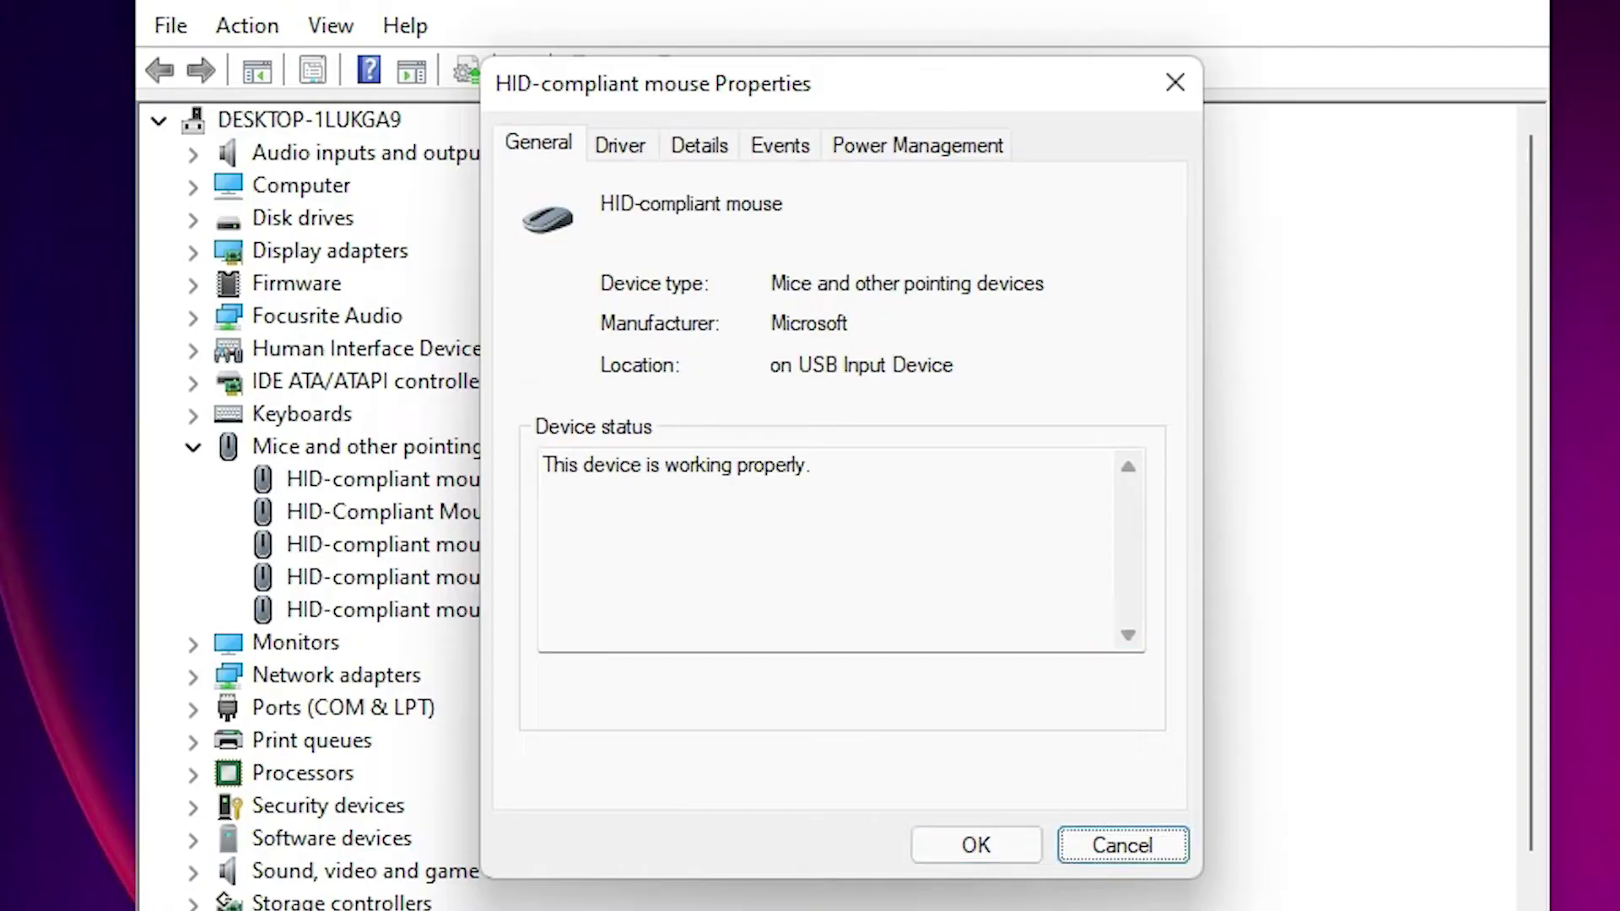
key("Tab")
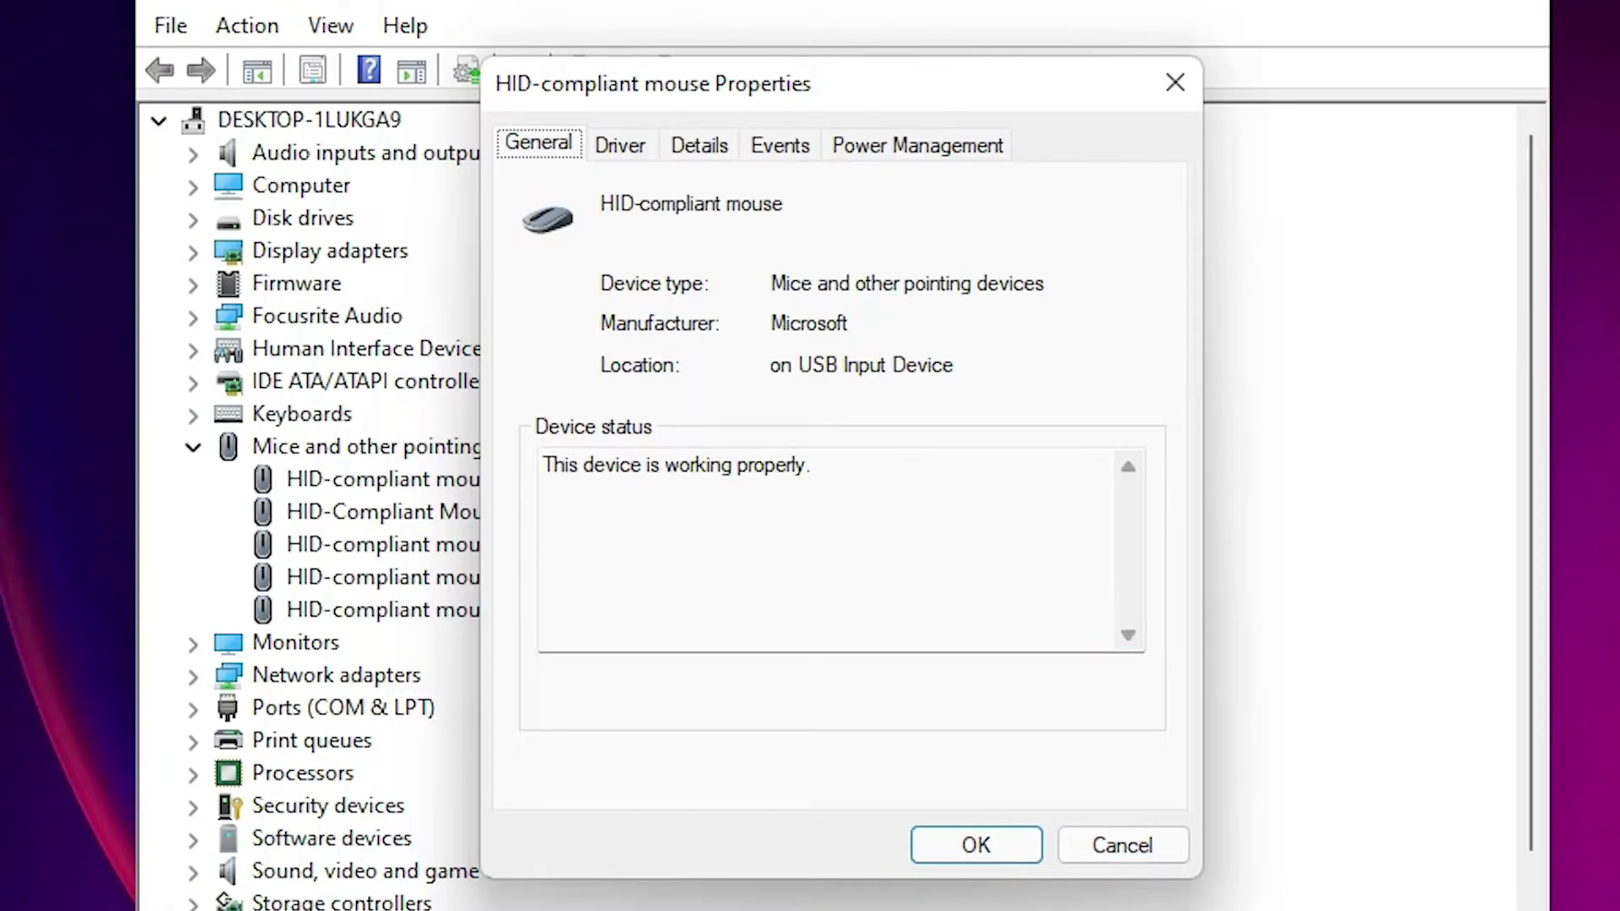
key("Right")
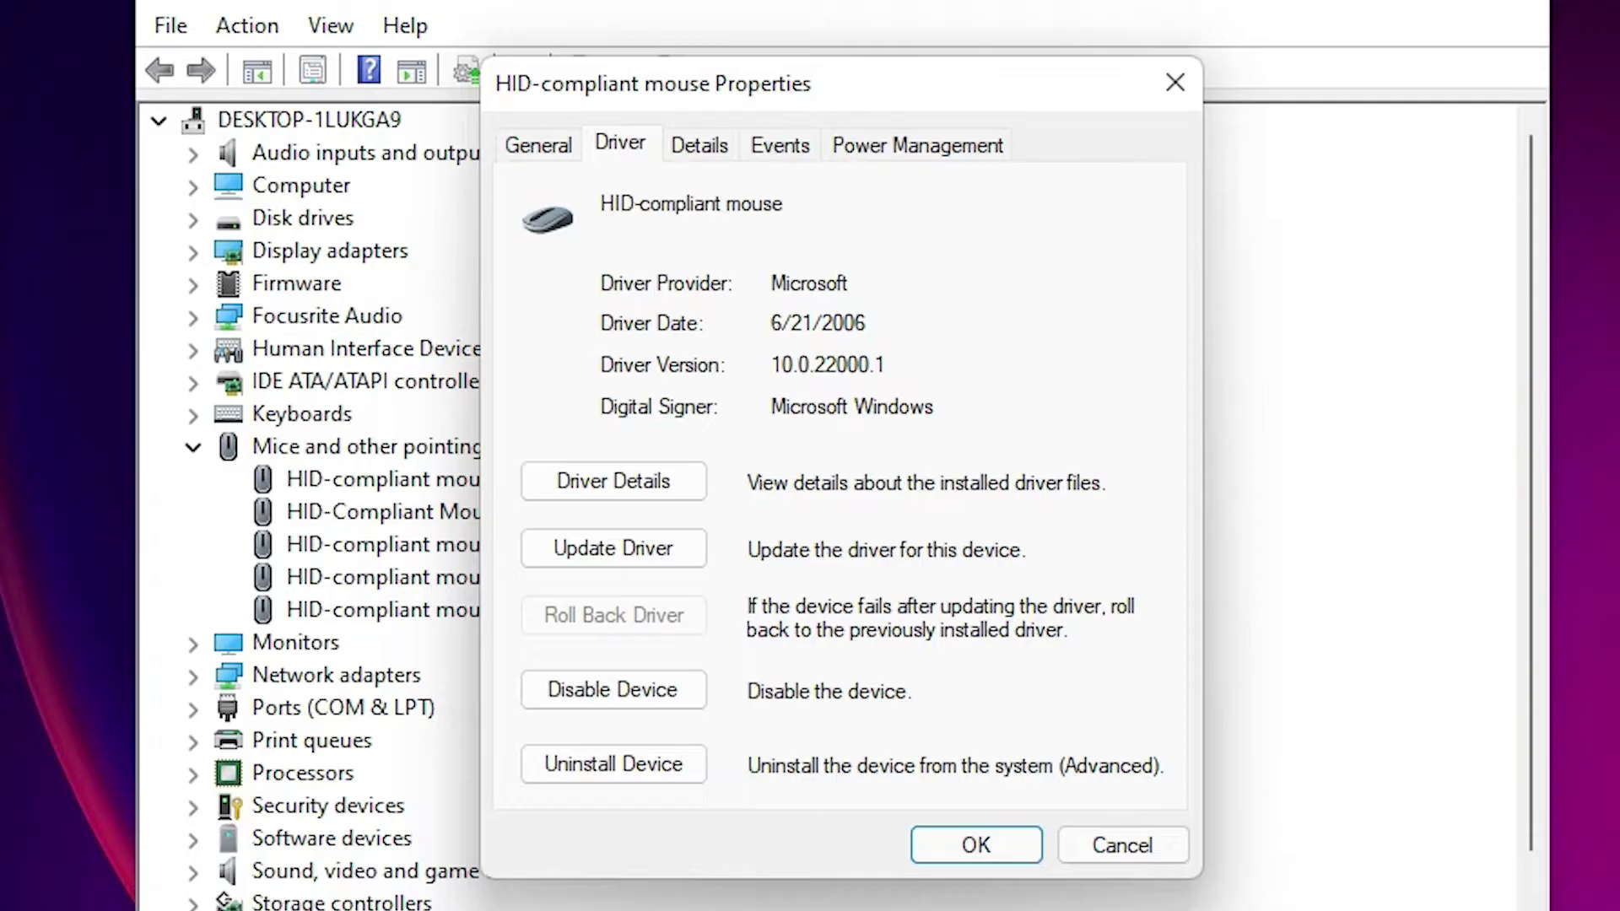
key("Tab")
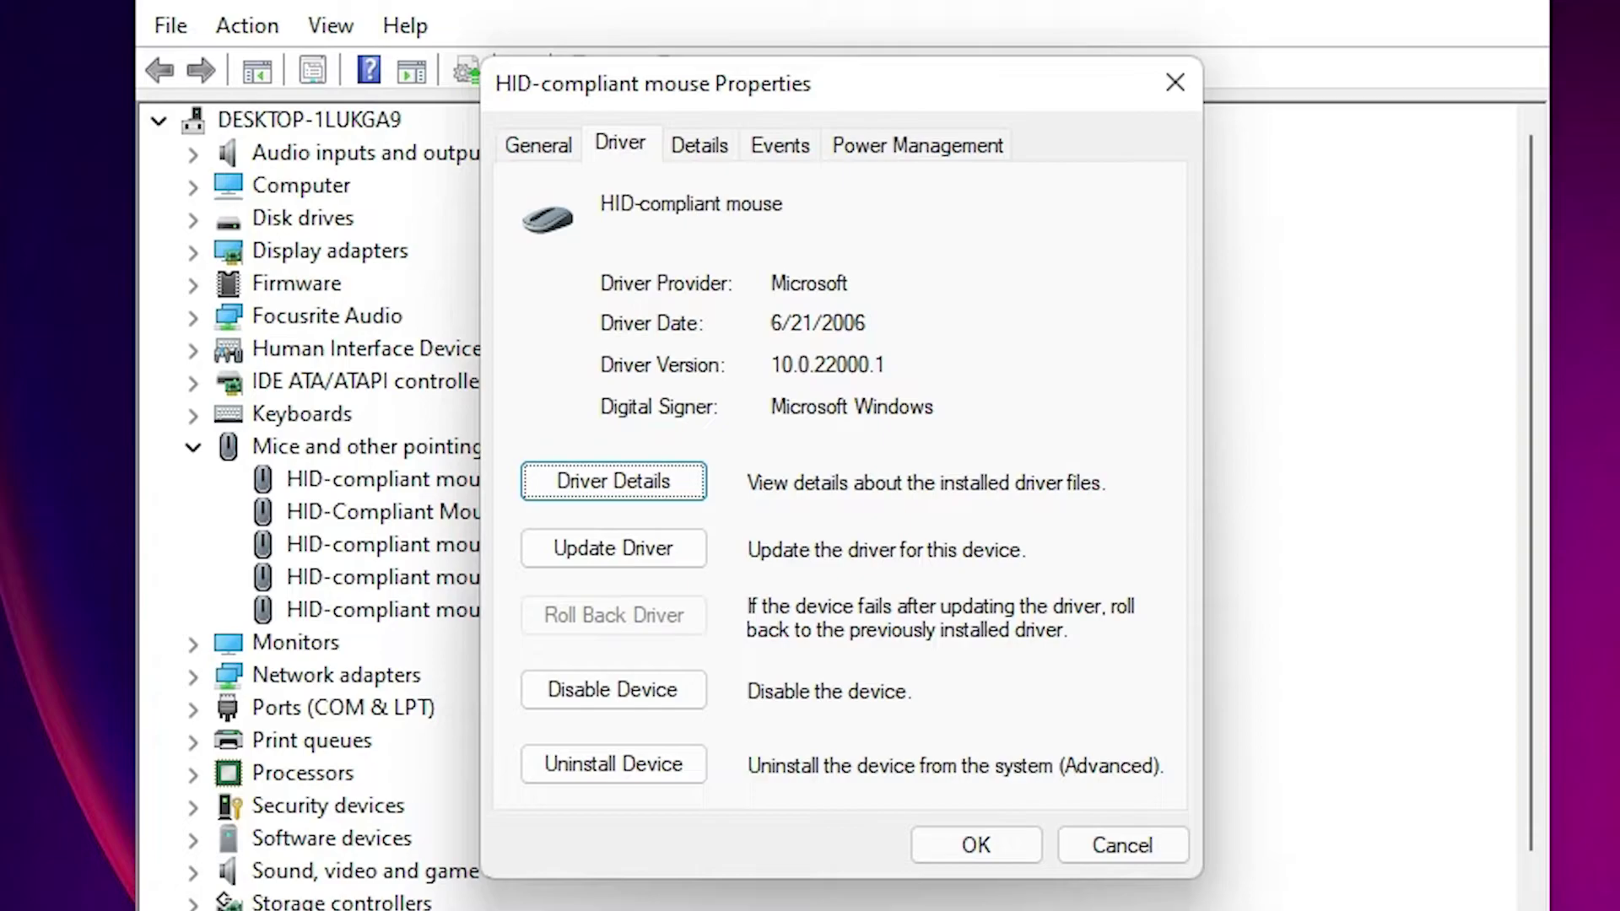
key("Tab")
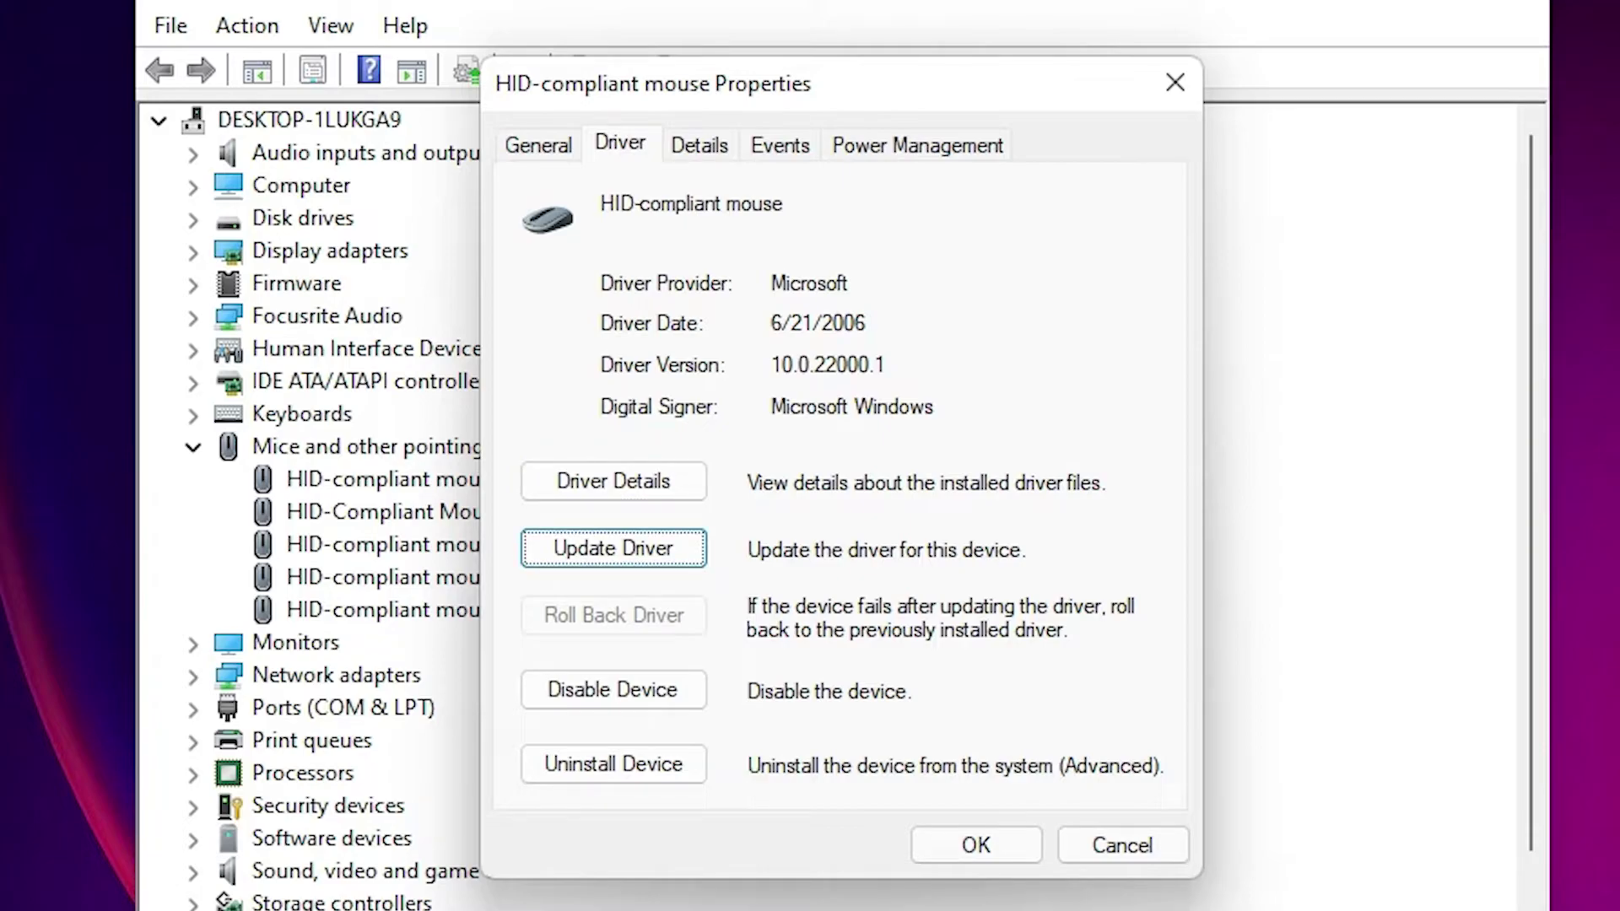
key("Return")
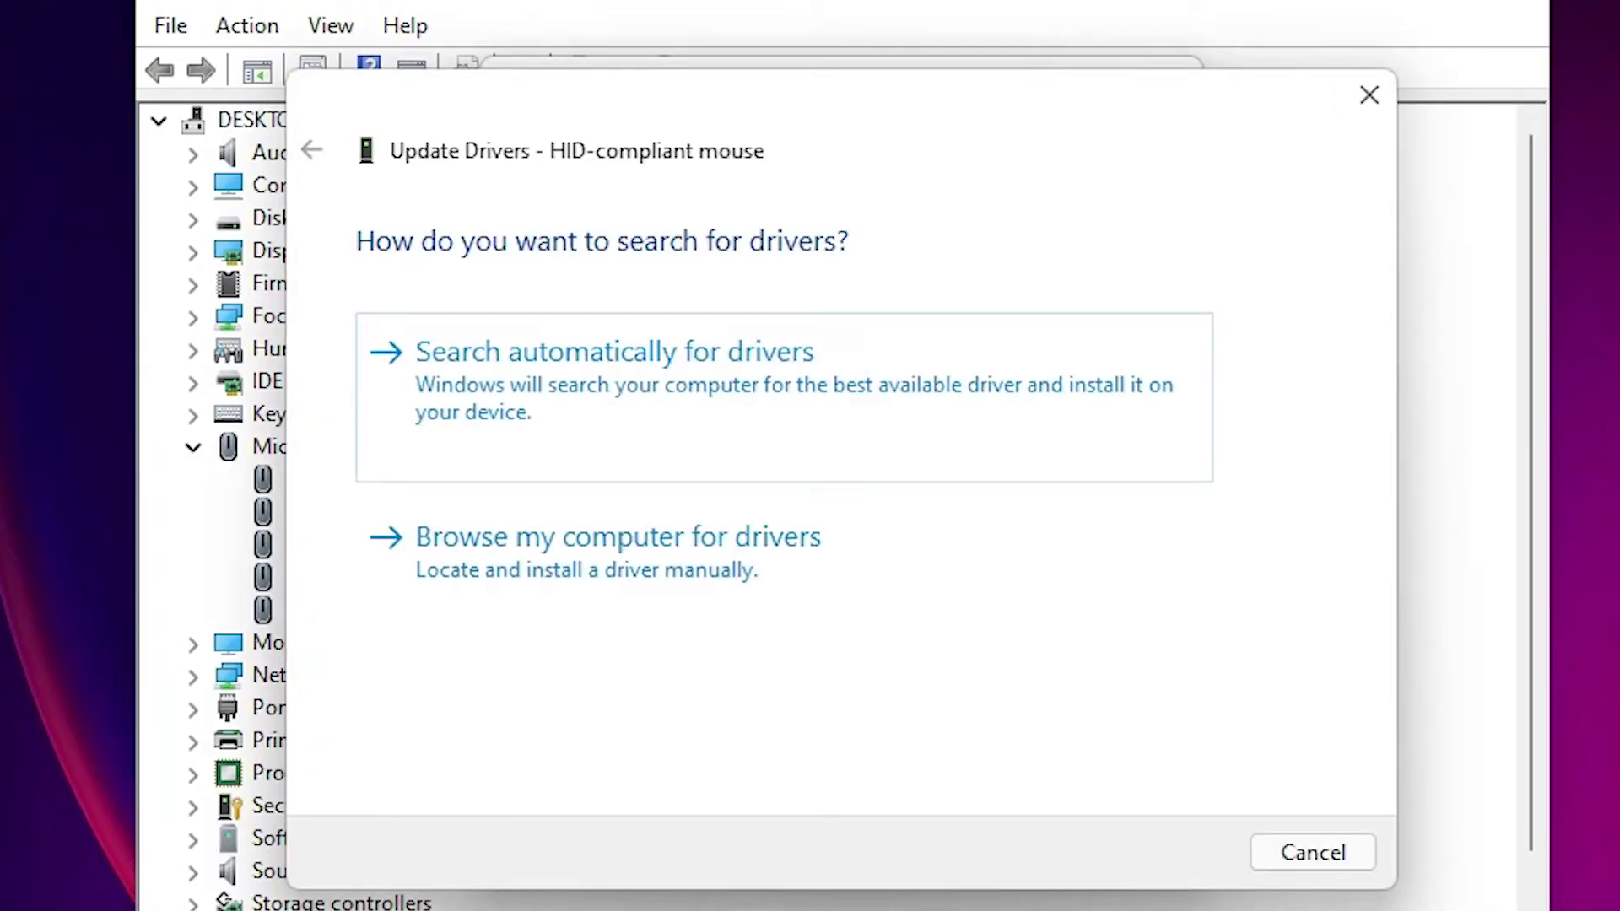
Step: Search automatically for a driver, check Windows Update, then close Settings
key("Return")
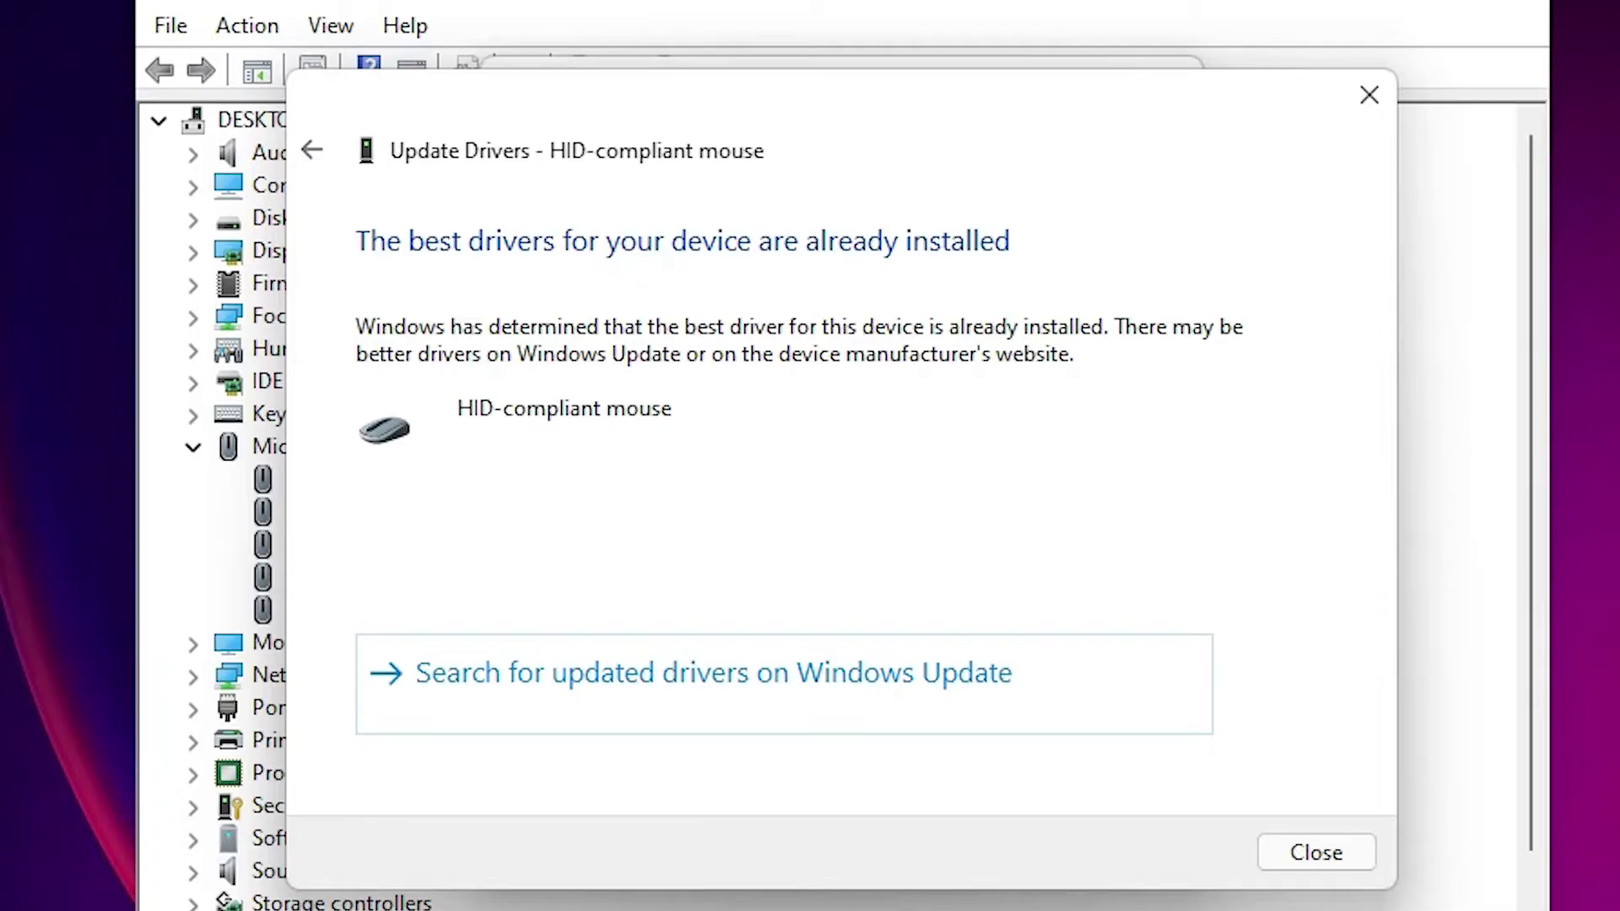
left_click(713, 672)
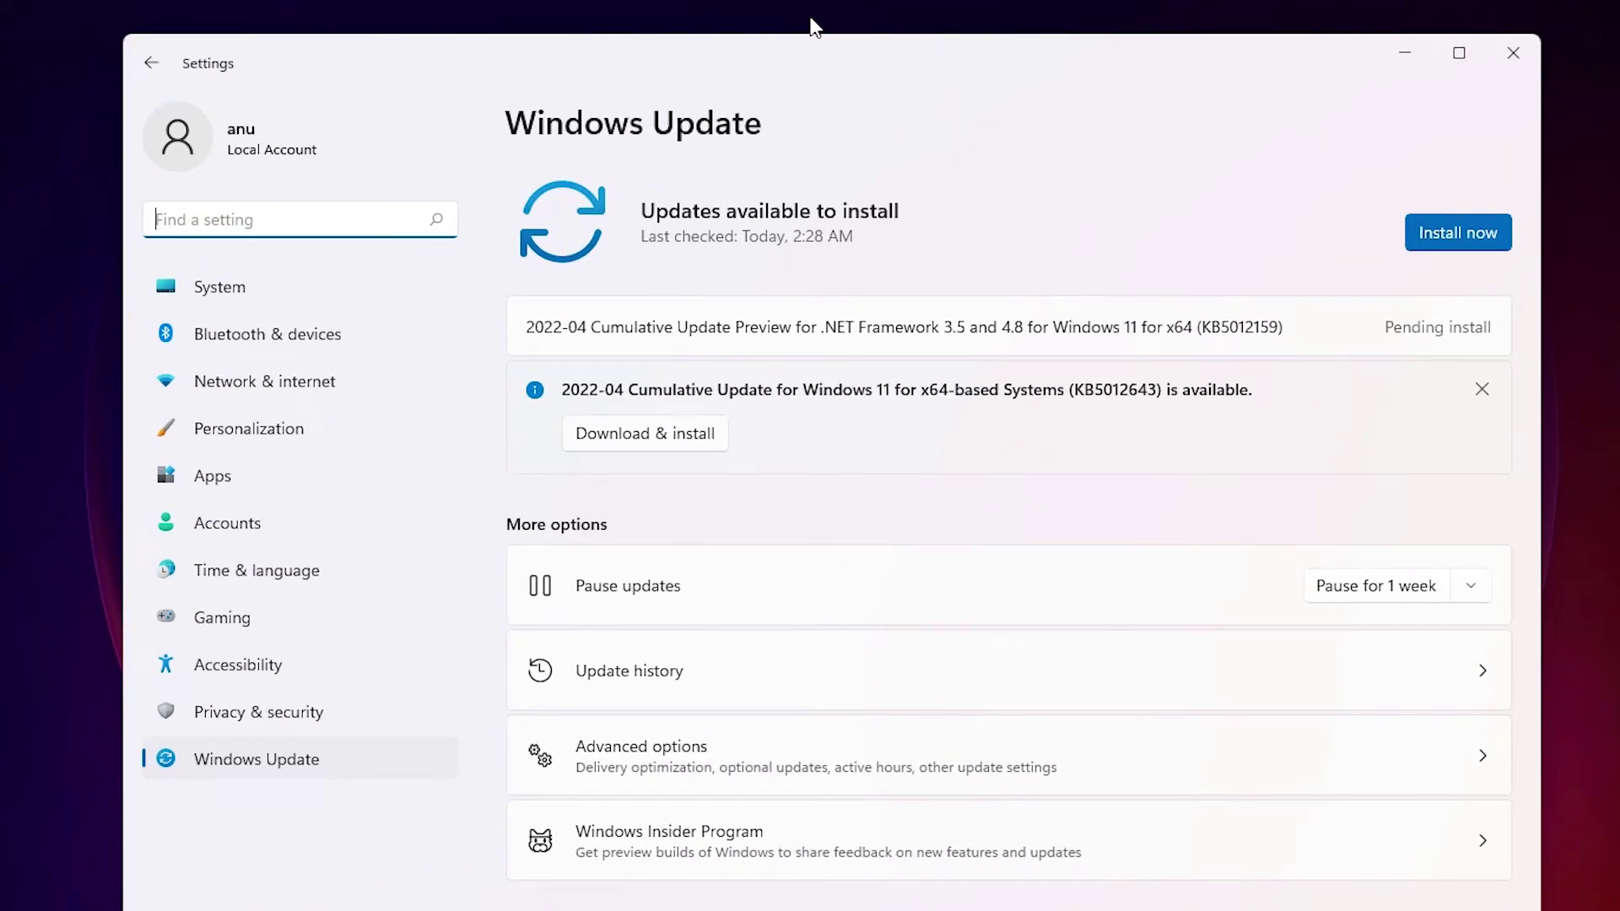
left_click(1512, 52)
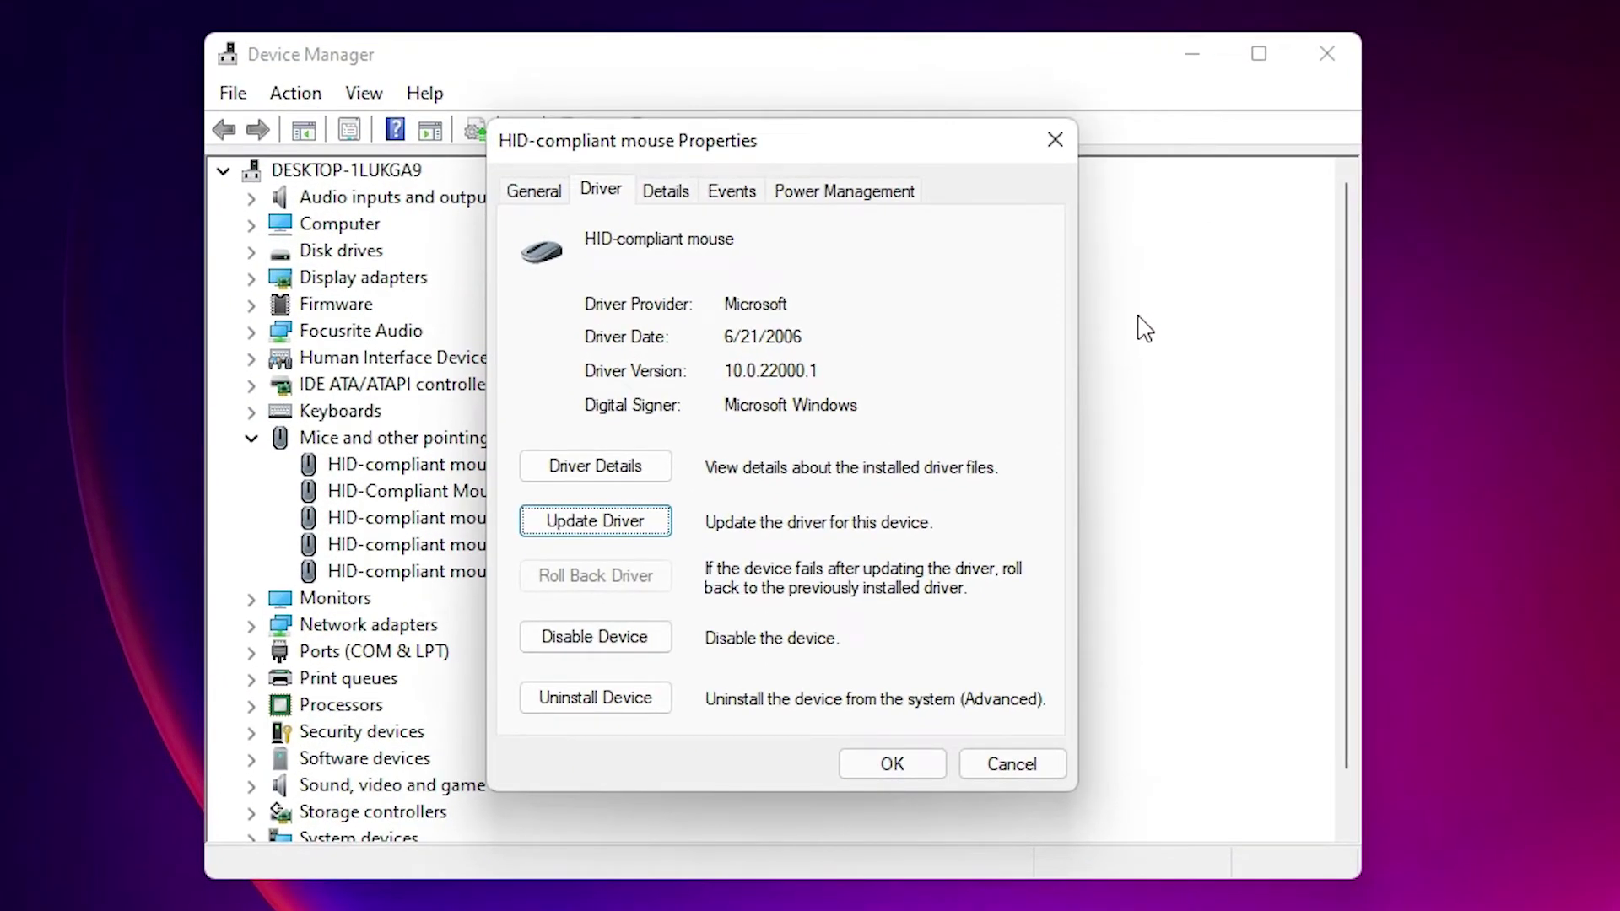
Step: Reopen Update Driver and browse to the mouse's list of compatible drivers
key("Return")
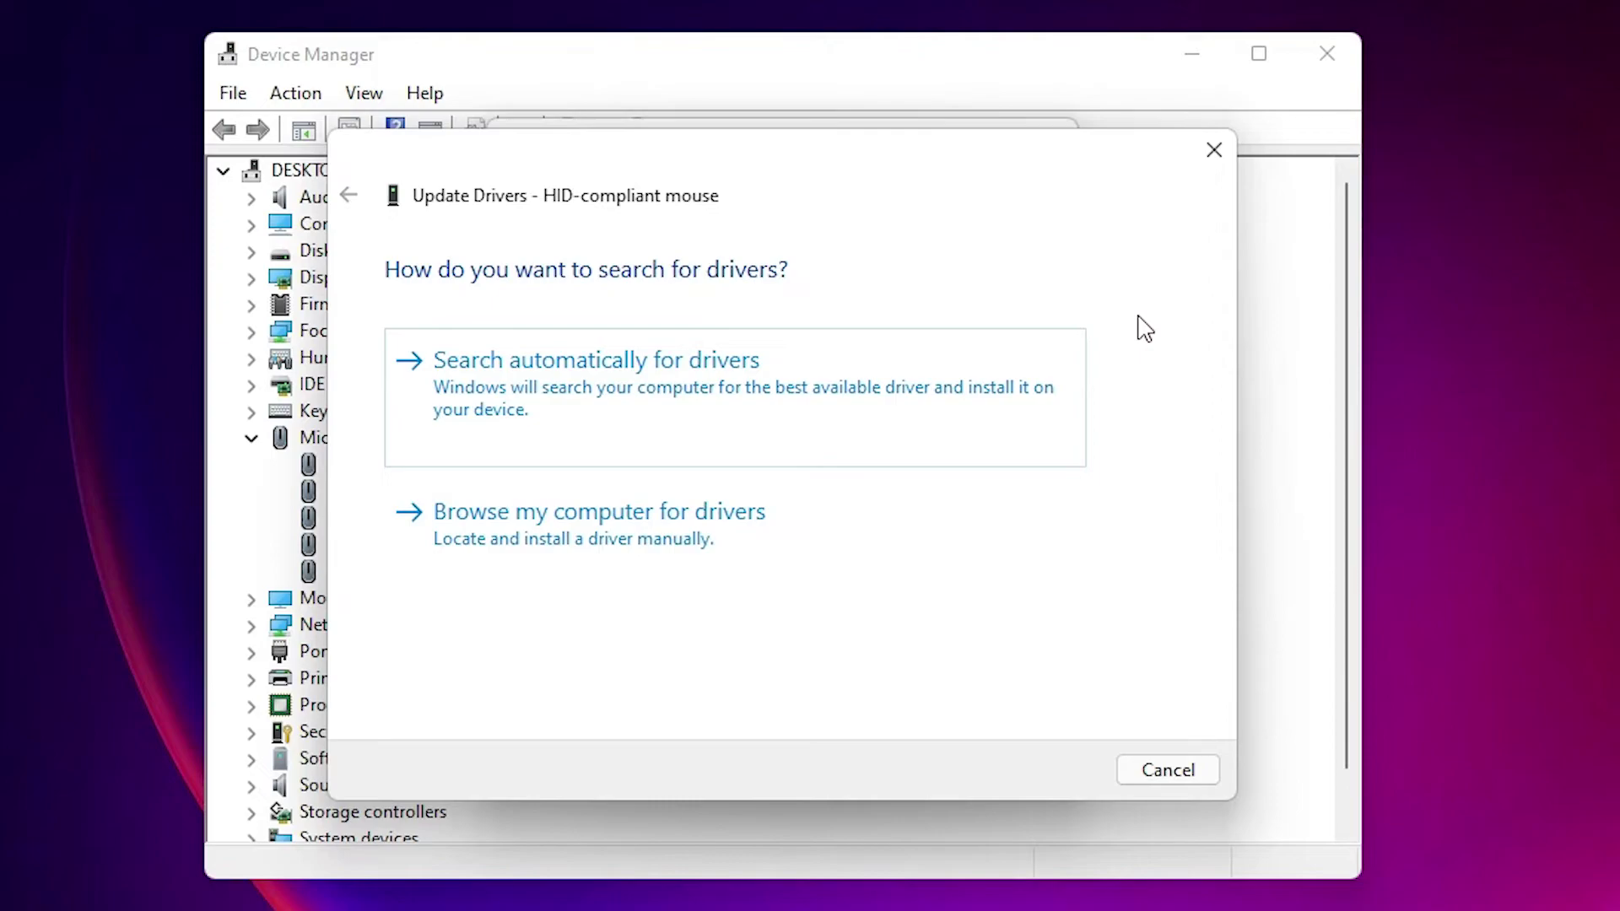
key("Tab")
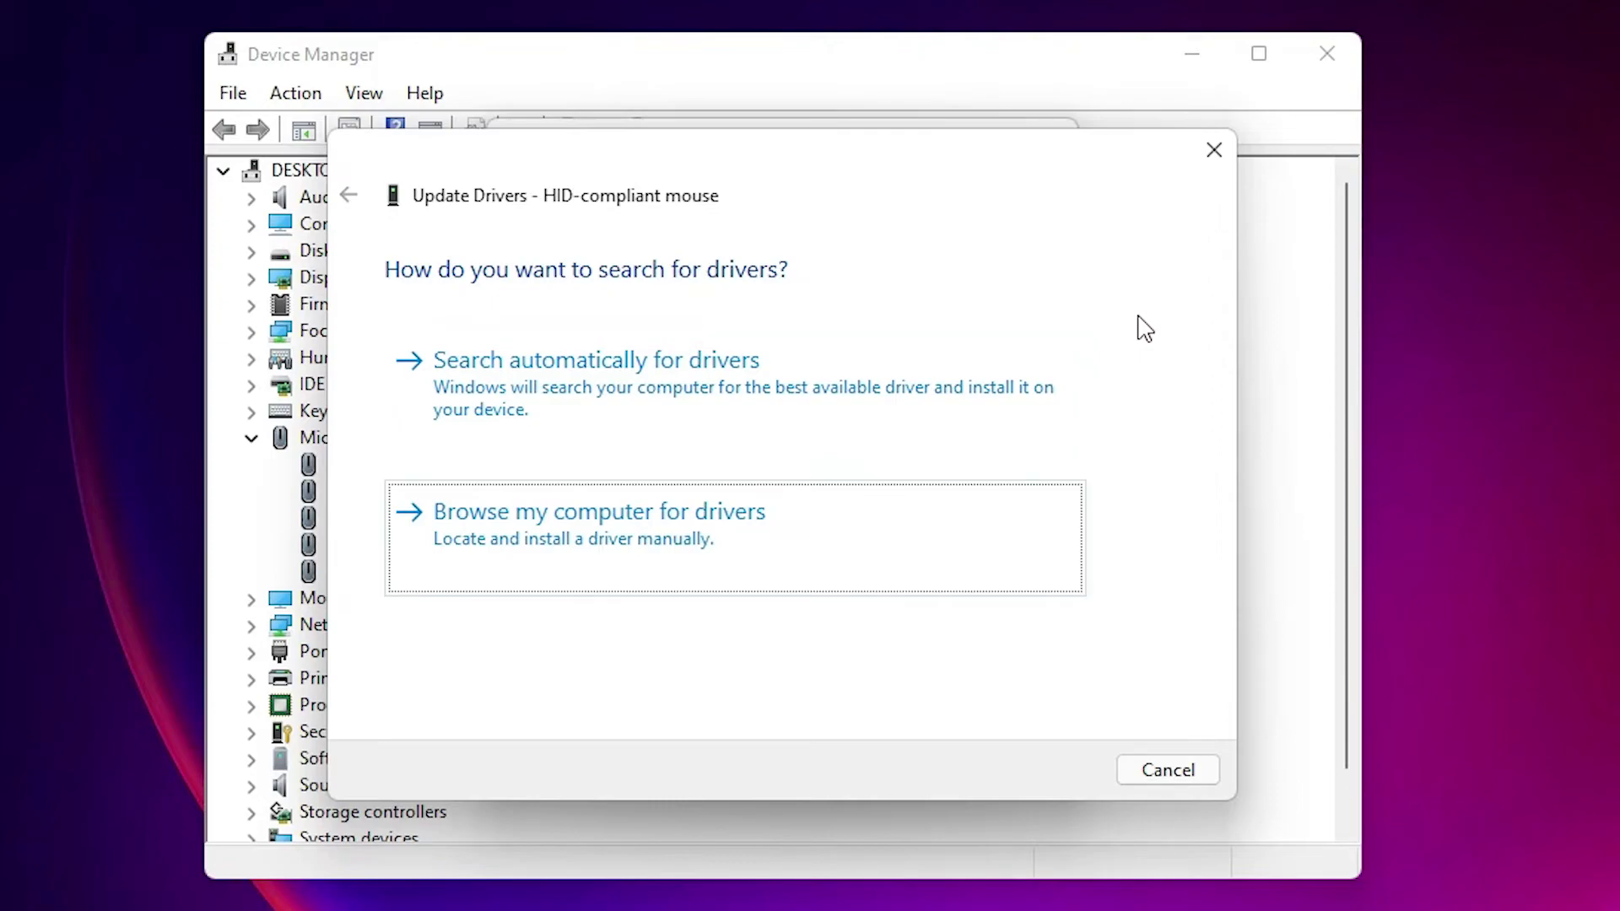
key("Return")
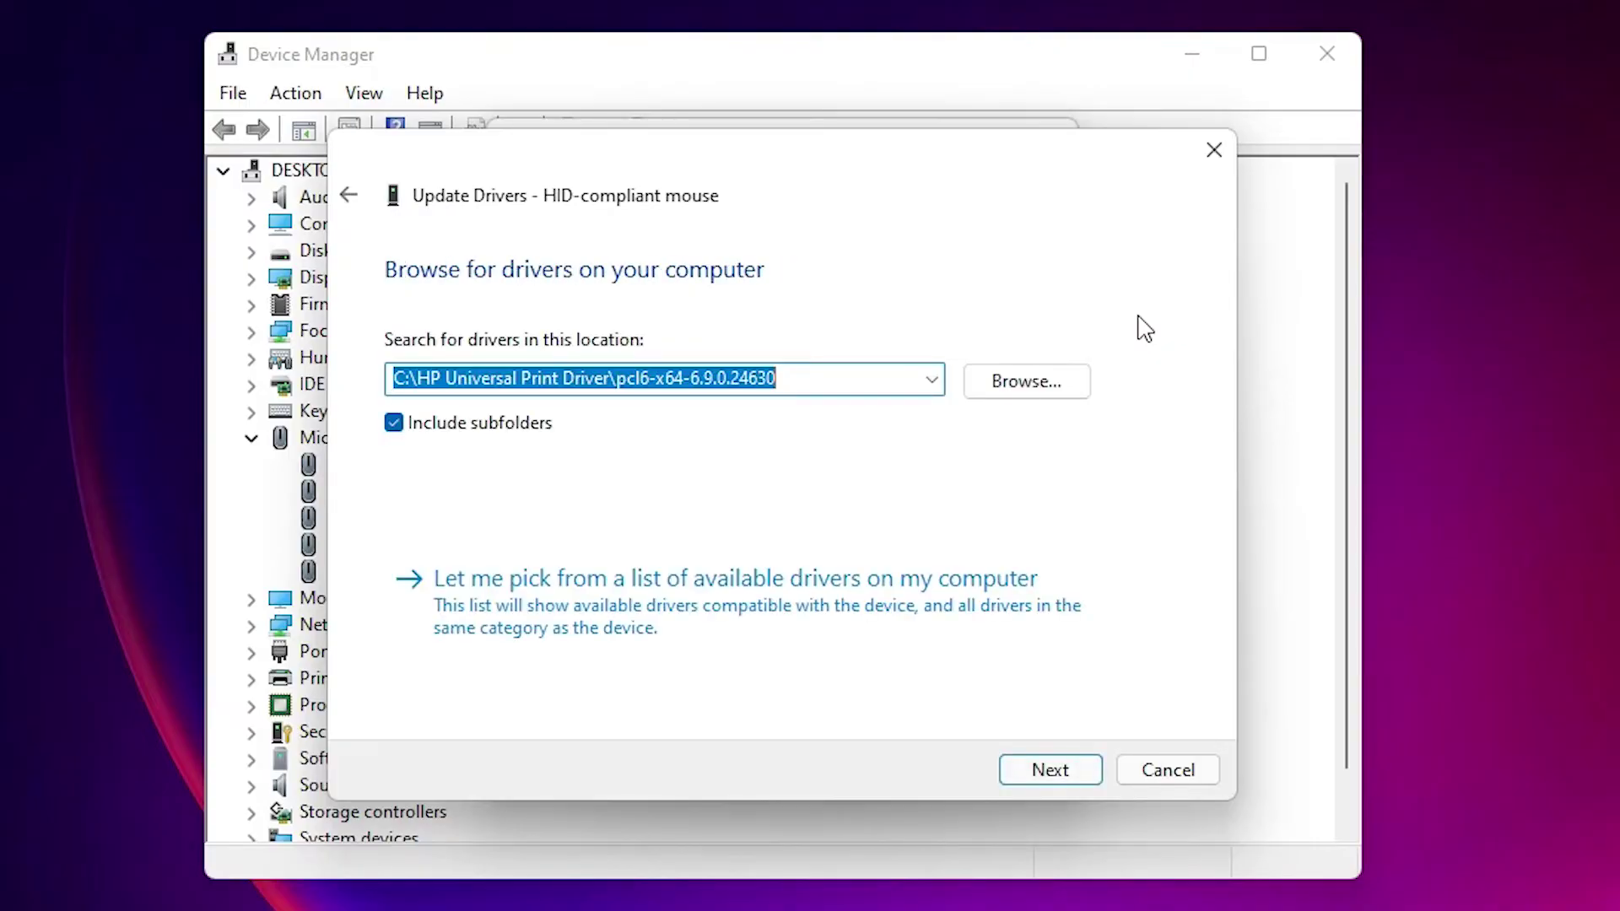
key("Tab")
key("Tab")
key("Tab")
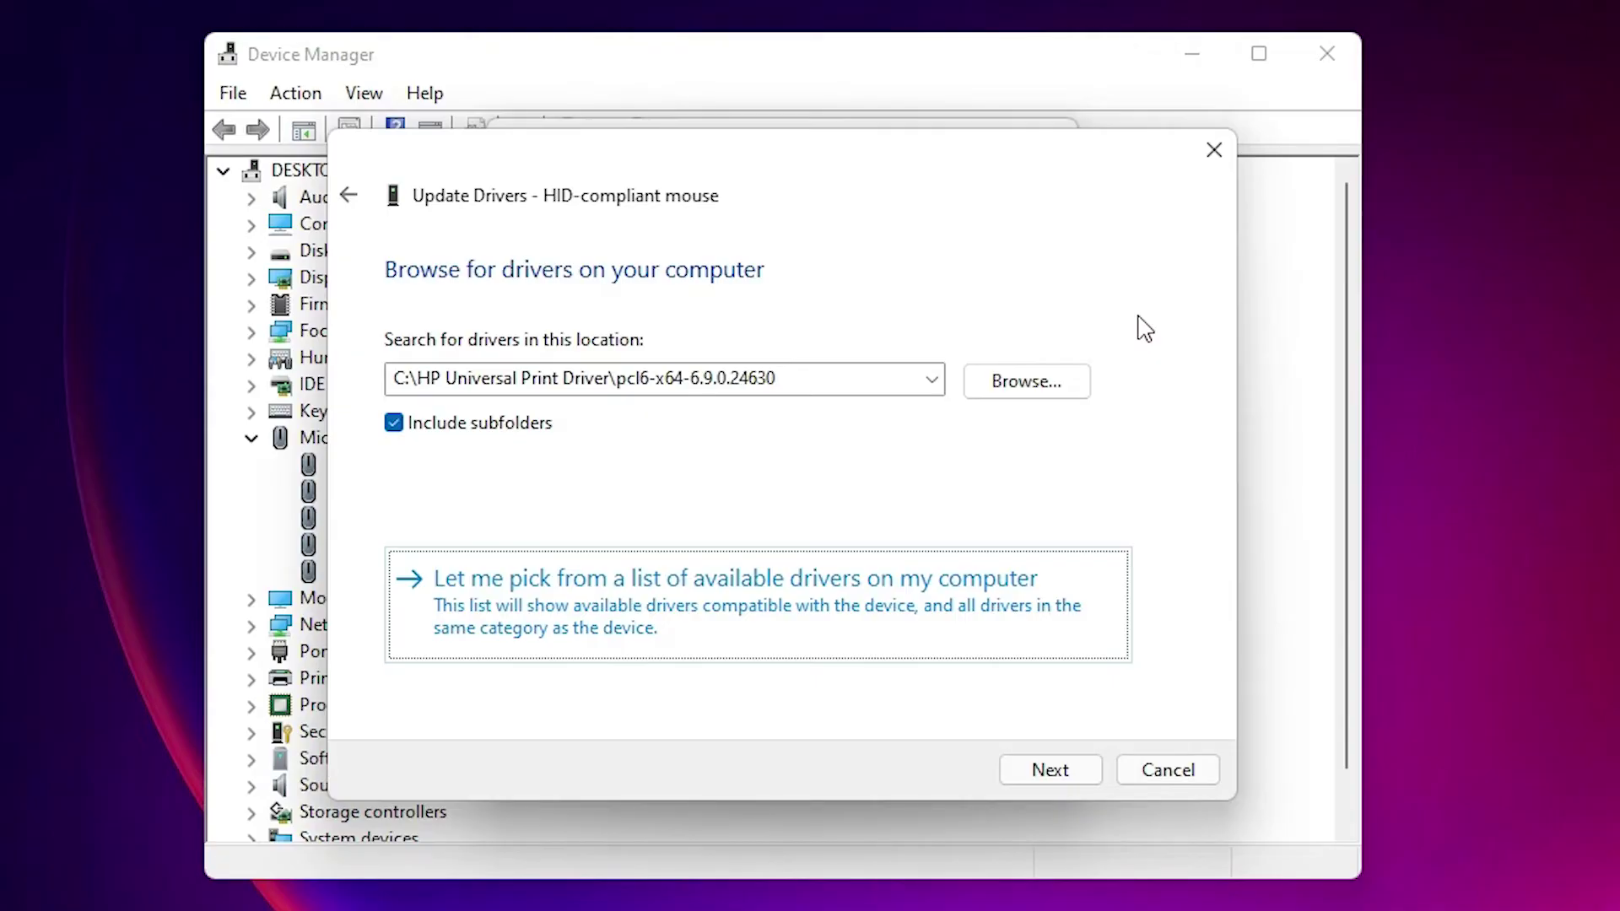
key("Return")
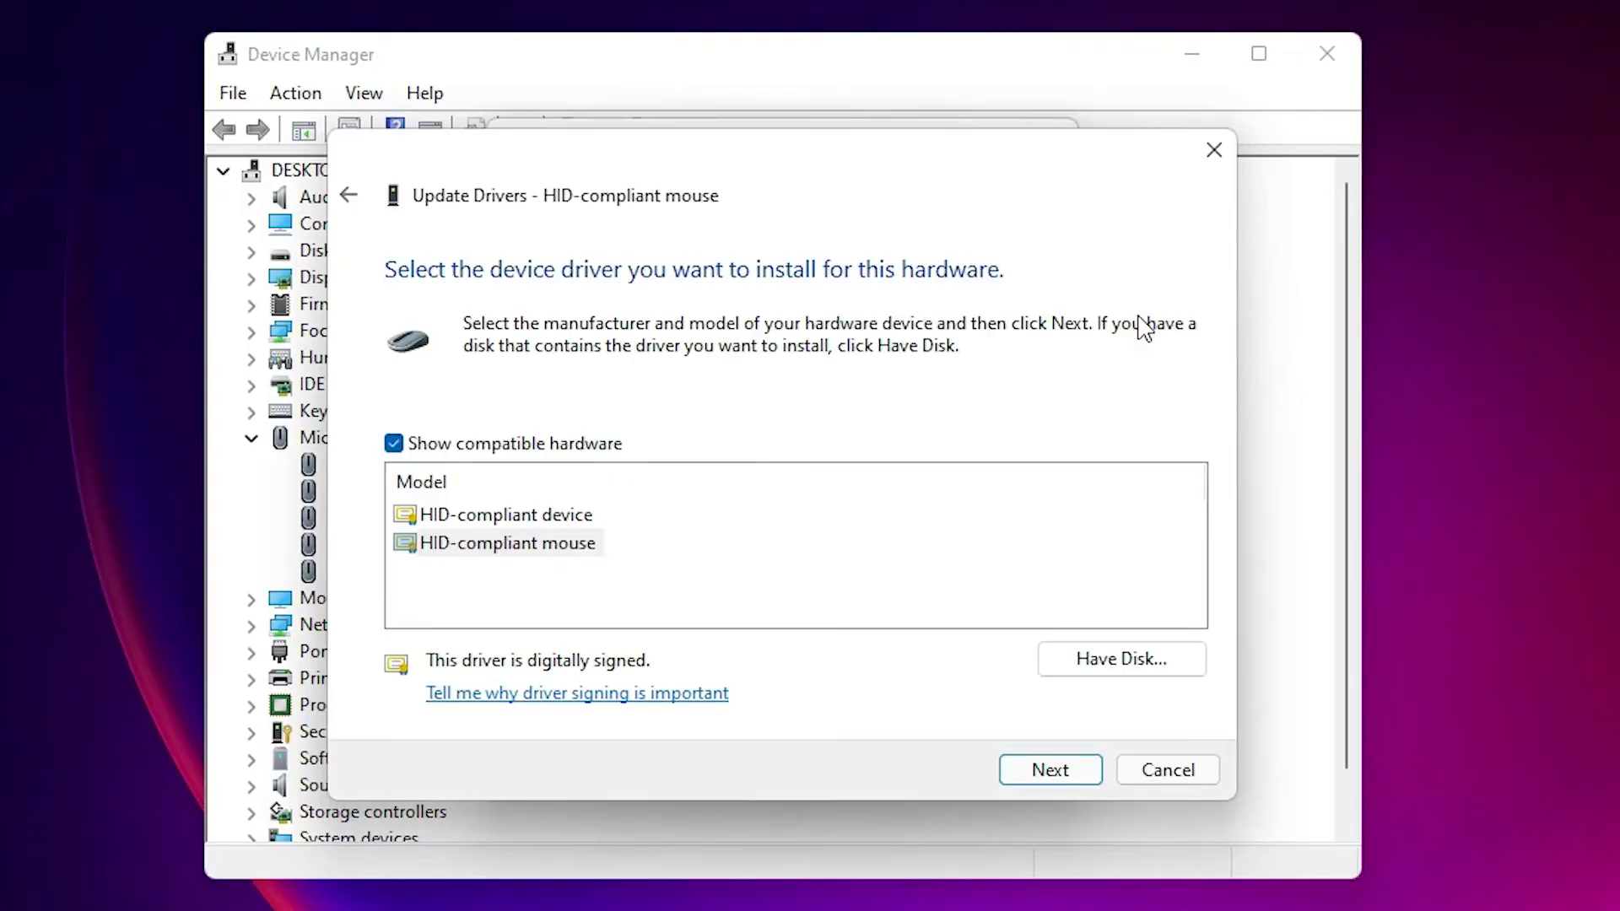
Step: Pick 'HID-compliant device' over 'HID-compliant mouse' in the Model list and start its installation
key("Tab")
key("Up")
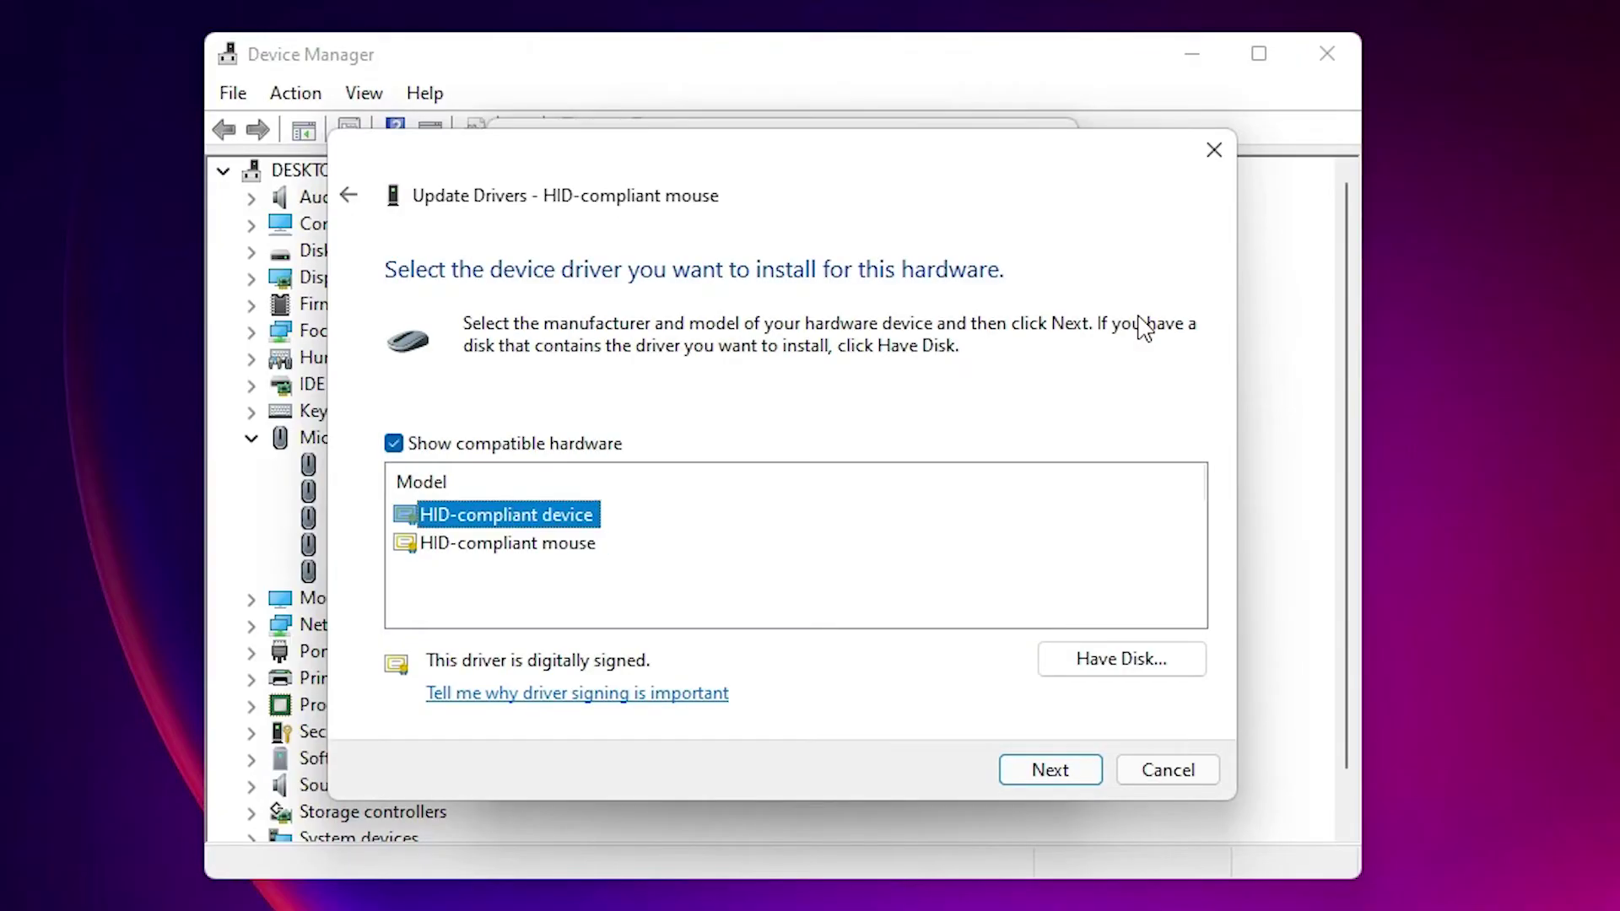
key("Down")
key("Up")
key("Down")
key("Up")
key("Tab")
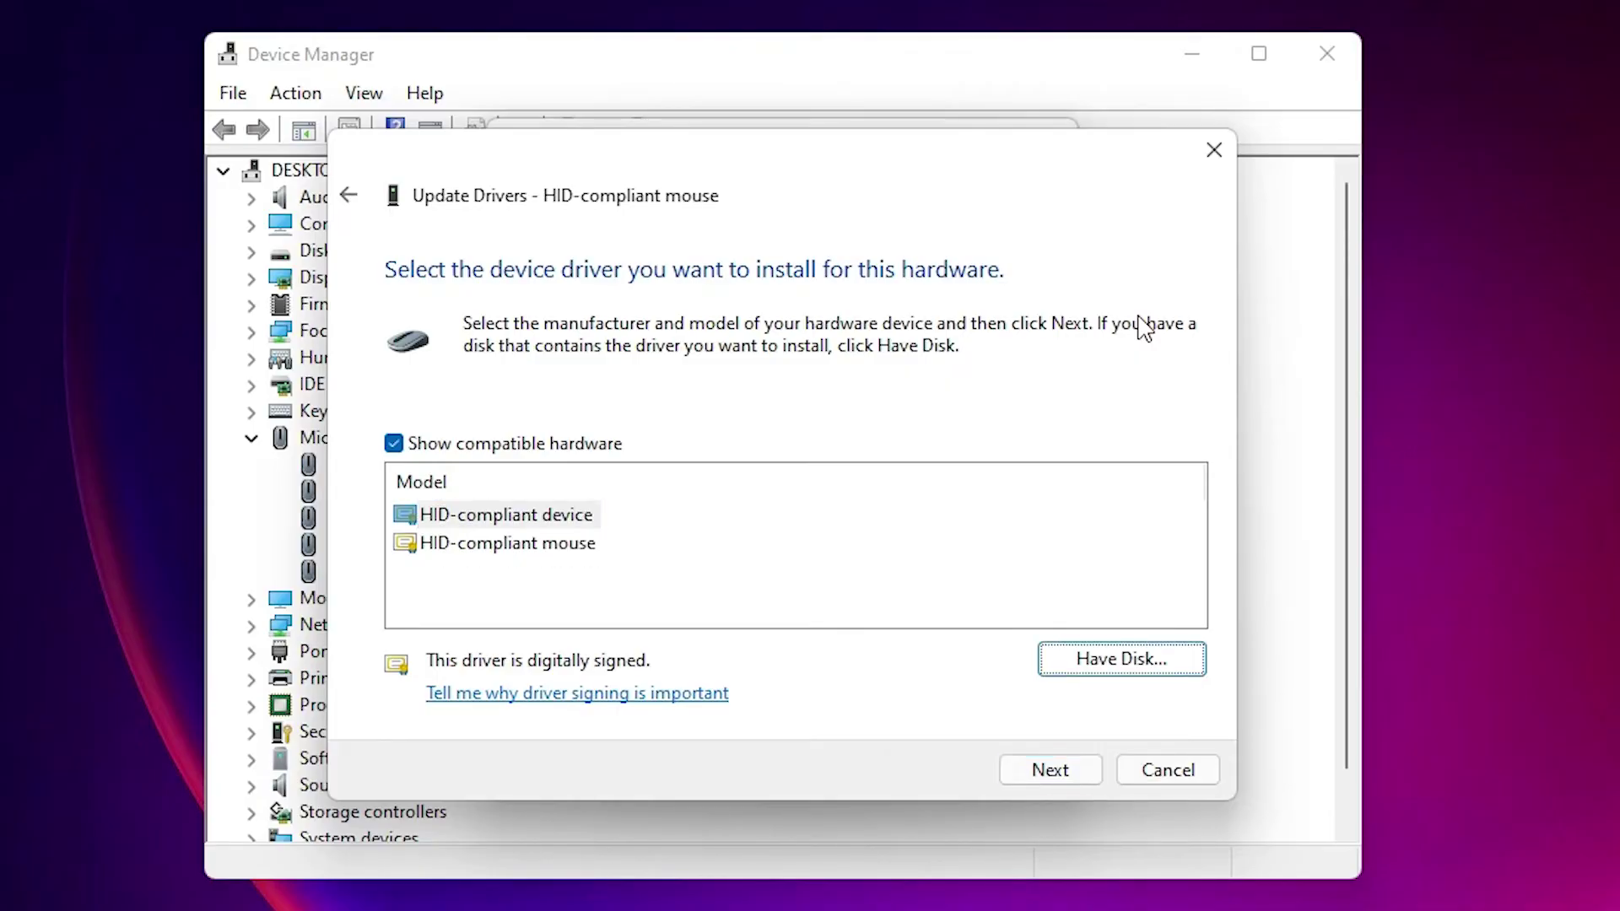
key("Tab")
key("Tab")
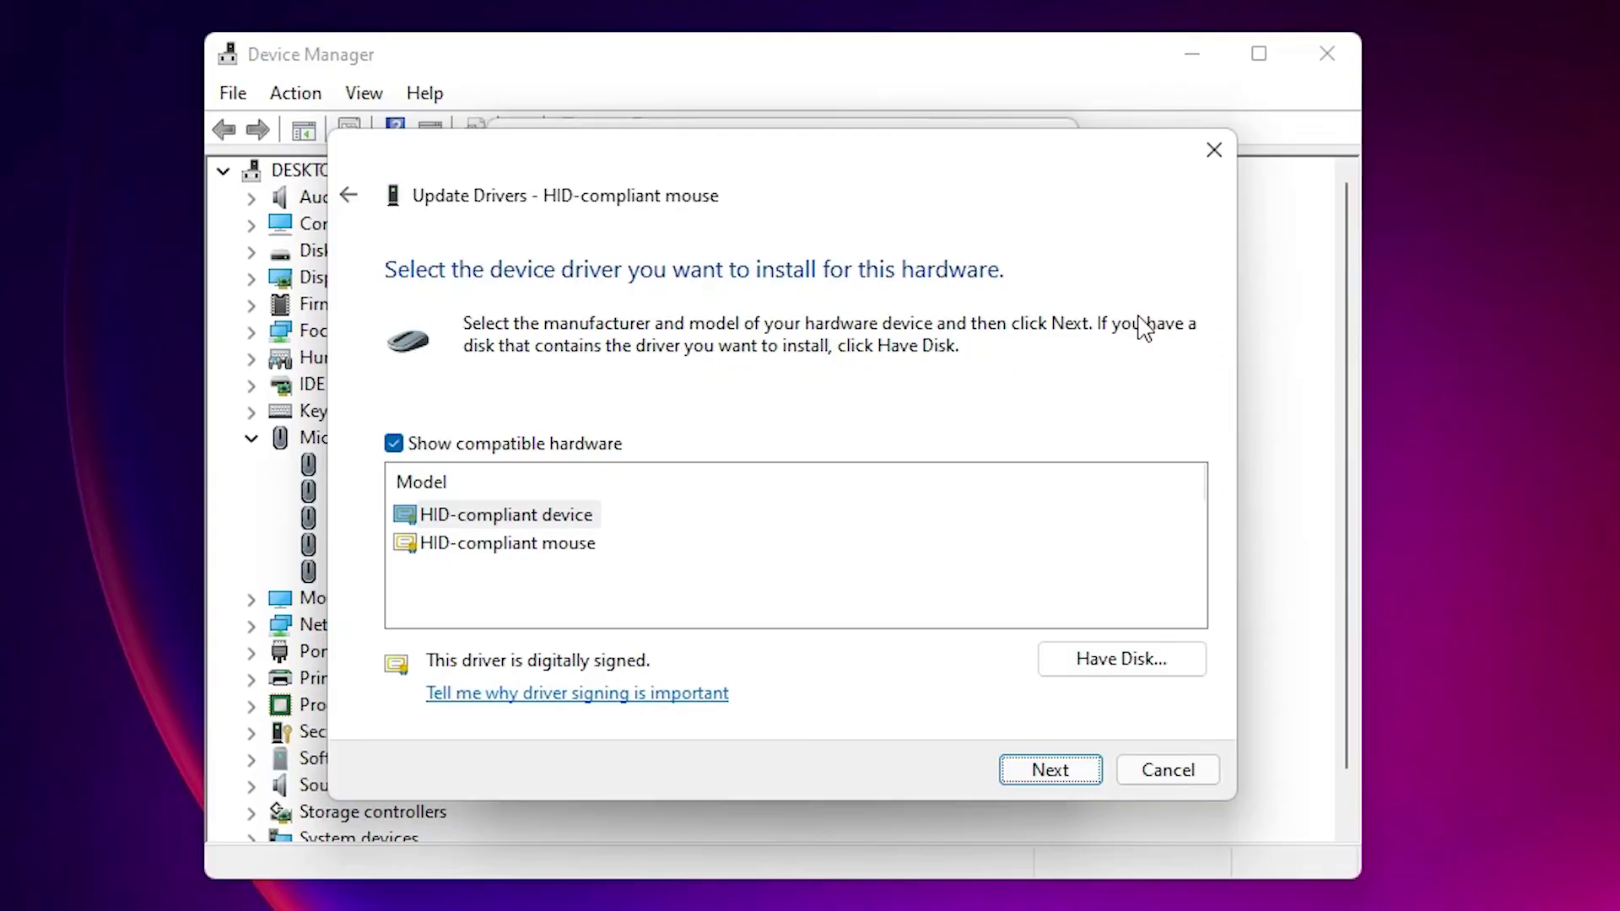
key("Return")
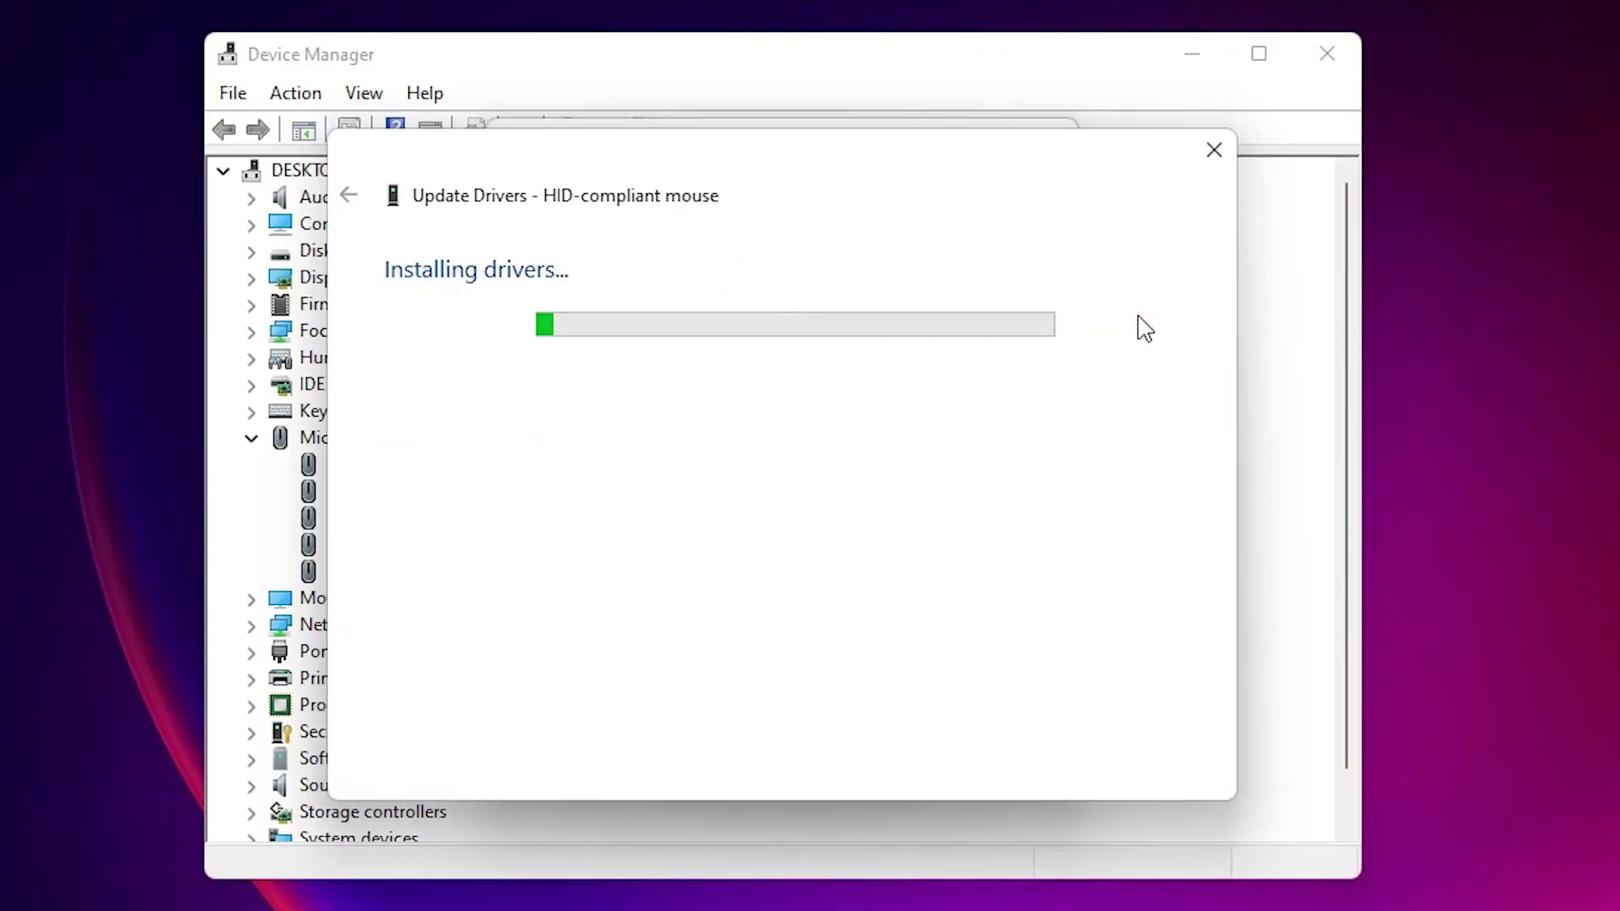